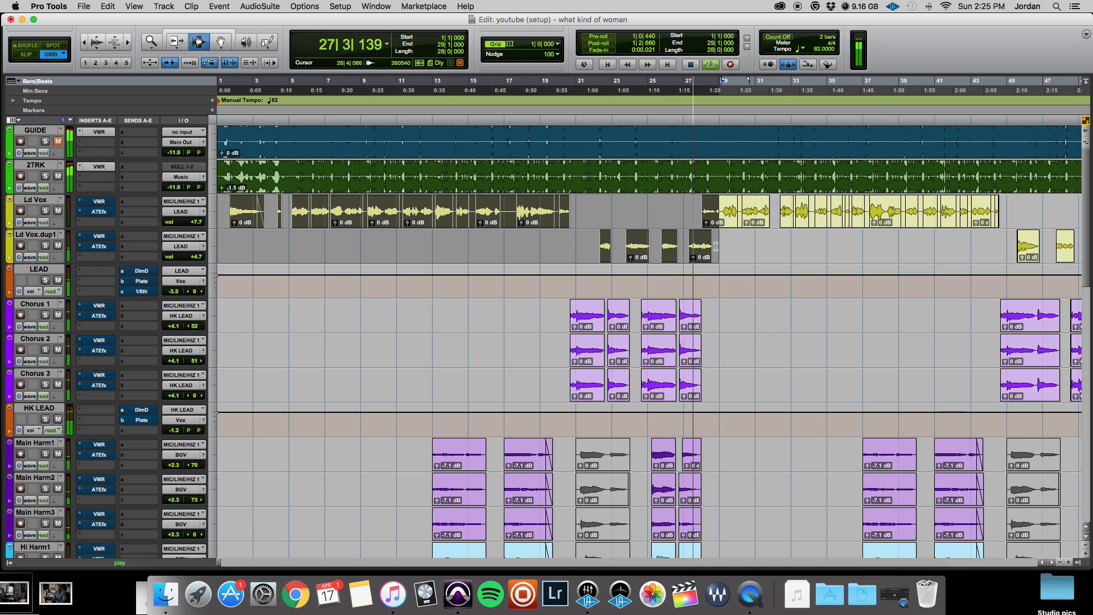
- Stop playback, place the edit cursor at bar 5 on the Ld Vox.dup1 track and zoom in on the opening lead vocal clips
{"action": "key", "text": "space"}
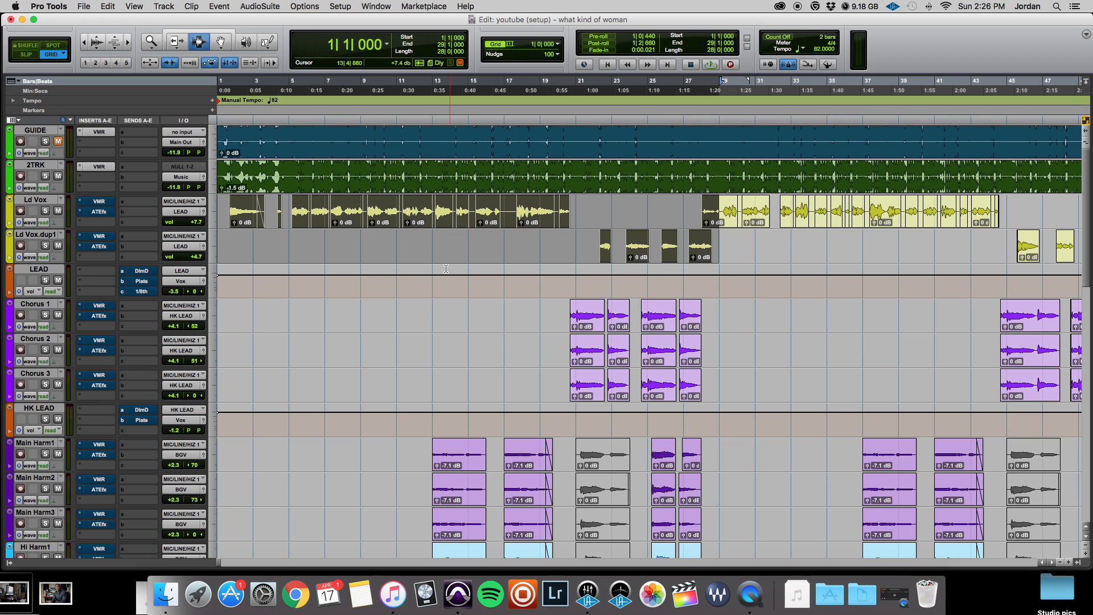
{"action": "left_click", "coordinate": [287, 242]}
{"action": "key", "text": "super+bracketright"}
{"action": "key", "text": "super+bracketright"}
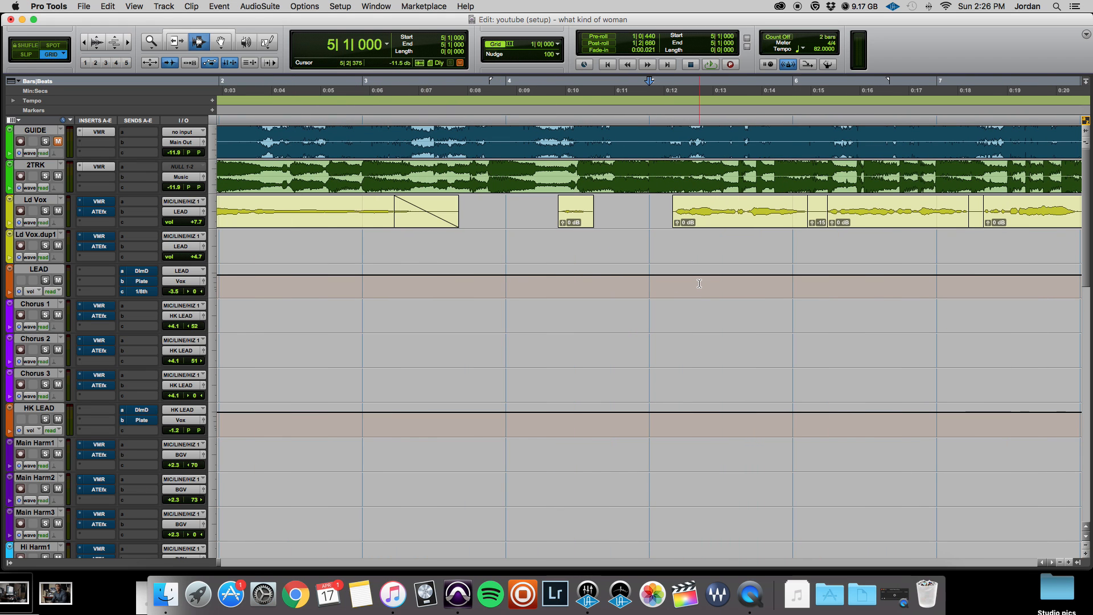
{"action": "key", "text": "super+bracketleft"}
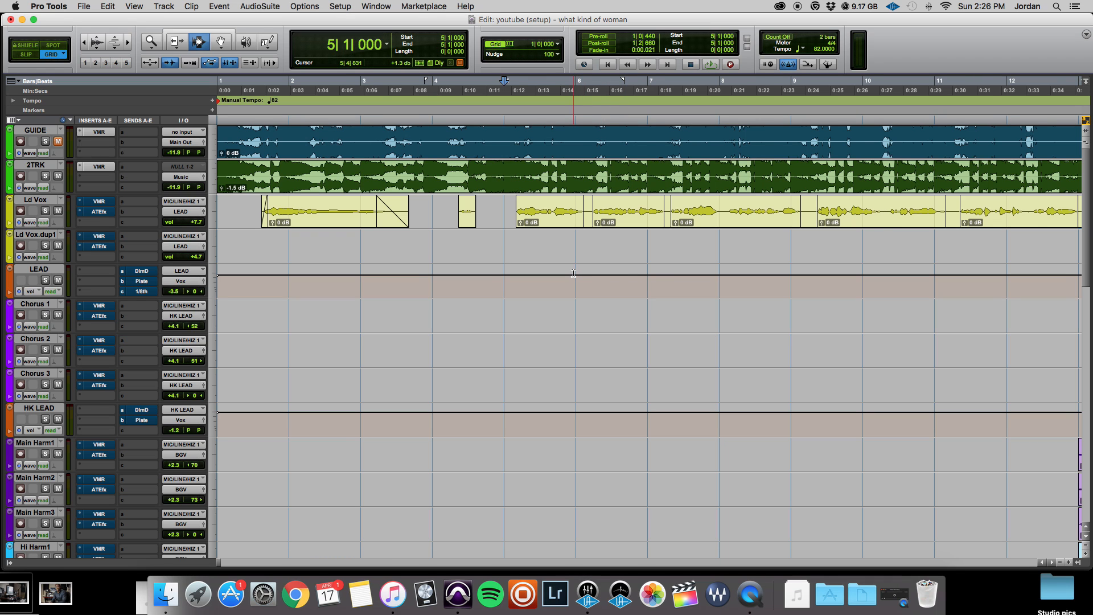
{"action": "scroll", "coordinate": [576, 273], "scroll_direction": "right", "scroll_amount": 3}
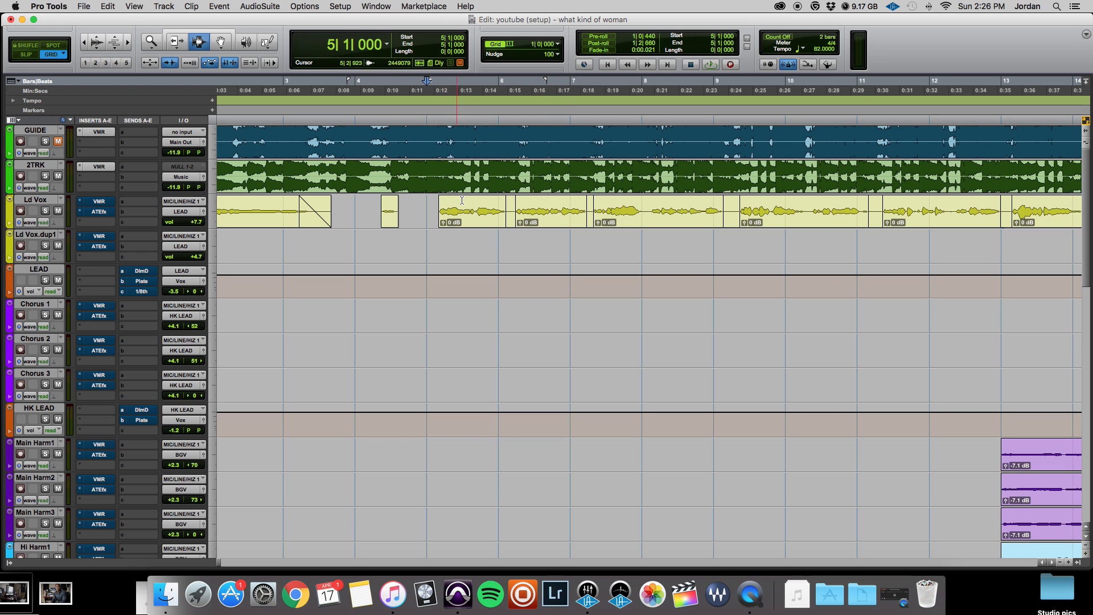
- Place the edit cursor at bar 6 and examine the gain-adjusted gaps between the Ld Vox phrases up to about bar 12
{"action": "left_click", "coordinate": [498, 249]}
{"action": "key", "text": "t"}
{"action": "key", "text": "t"}
{"action": "scroll", "coordinate": [604, 239], "scroll_direction": "right", "scroll_amount": 5}
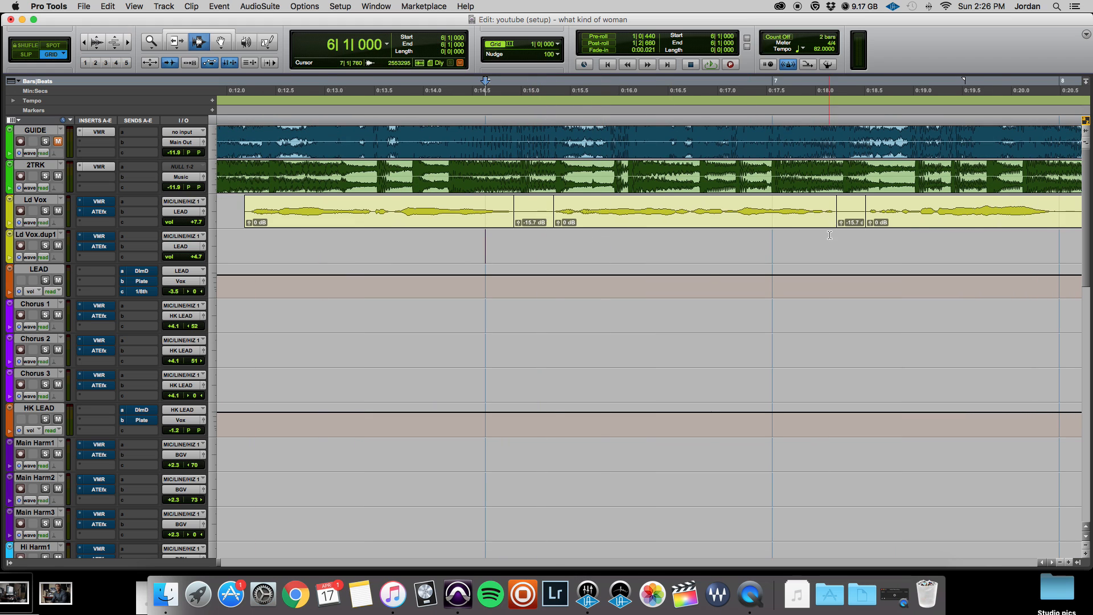
{"action": "scroll", "coordinate": [797, 250], "scroll_direction": "right", "scroll_amount": 15}
{"action": "scroll", "coordinate": [808, 244], "scroll_direction": "right", "scroll_amount": 5}
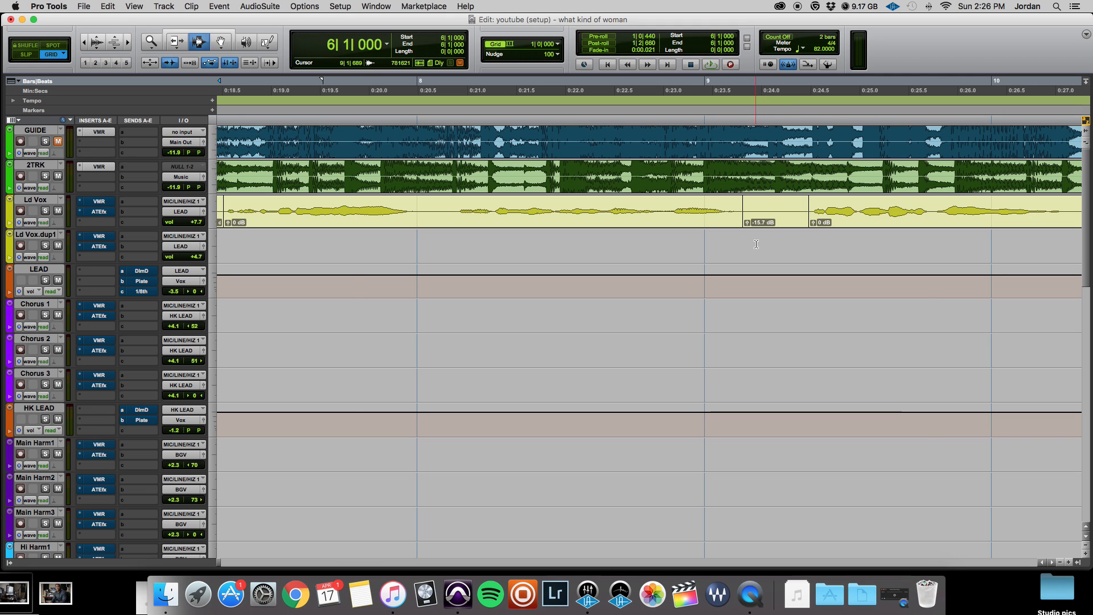
{"action": "scroll", "coordinate": [756, 244], "scroll_direction": "right", "scroll_amount": 15}
{"action": "scroll", "coordinate": [756, 243], "scroll_direction": "right", "scroll_amount": 3}
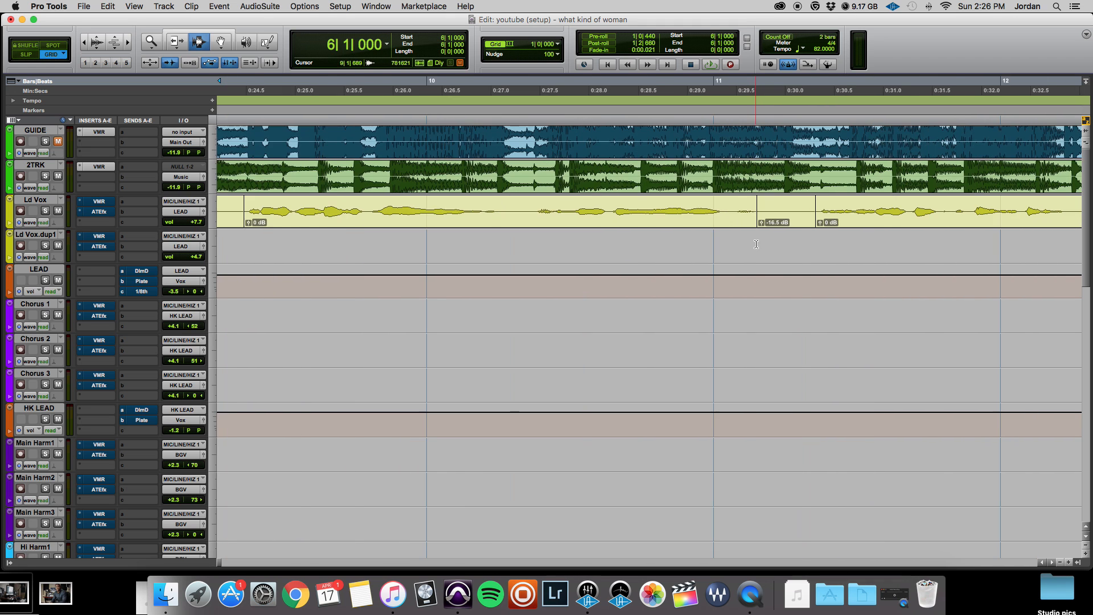
{"action": "scroll", "coordinate": [756, 245], "scroll_direction": "right", "scroll_amount": 3}
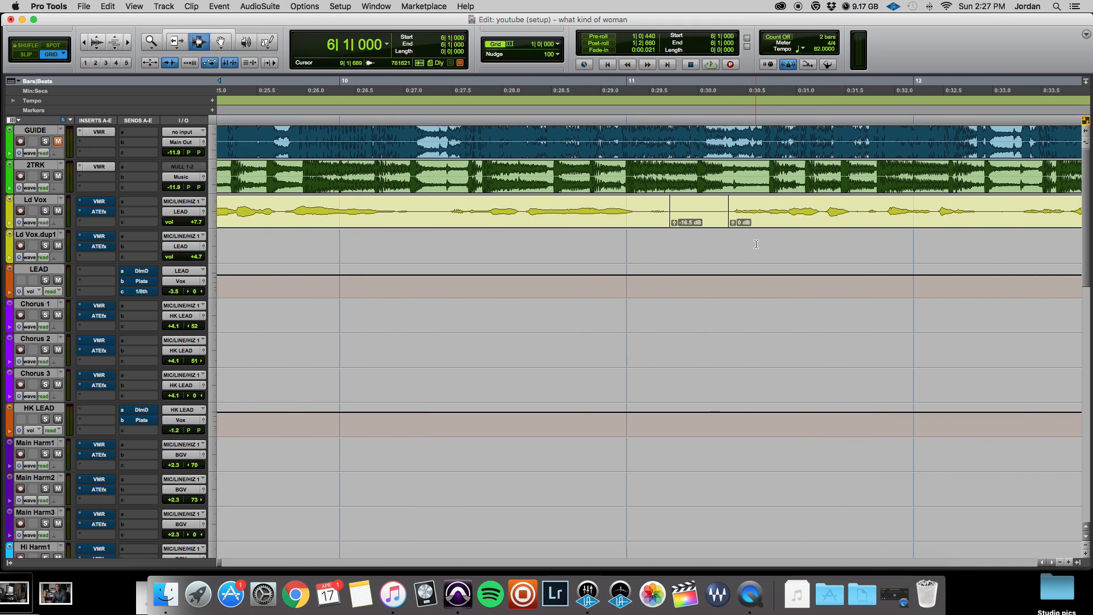
{"action": "key", "text": "r"}
{"action": "key", "text": "r"}
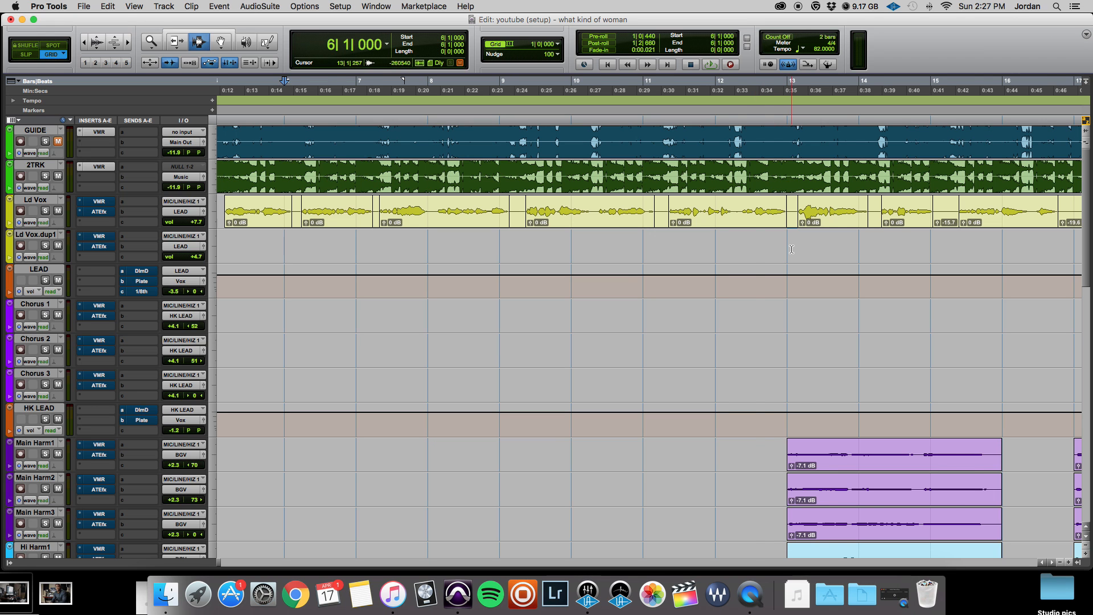
- Look over the arrangement of the harmony, chorus and lead vocal clips across the song
{"action": "key", "text": "super+bracketleft"}
{"action": "scroll", "coordinate": [791, 248], "scroll_direction": "down", "scroll_amount": 5}
{"action": "scroll", "coordinate": [791, 249], "scroll_direction": "up", "scroll_amount": 2}
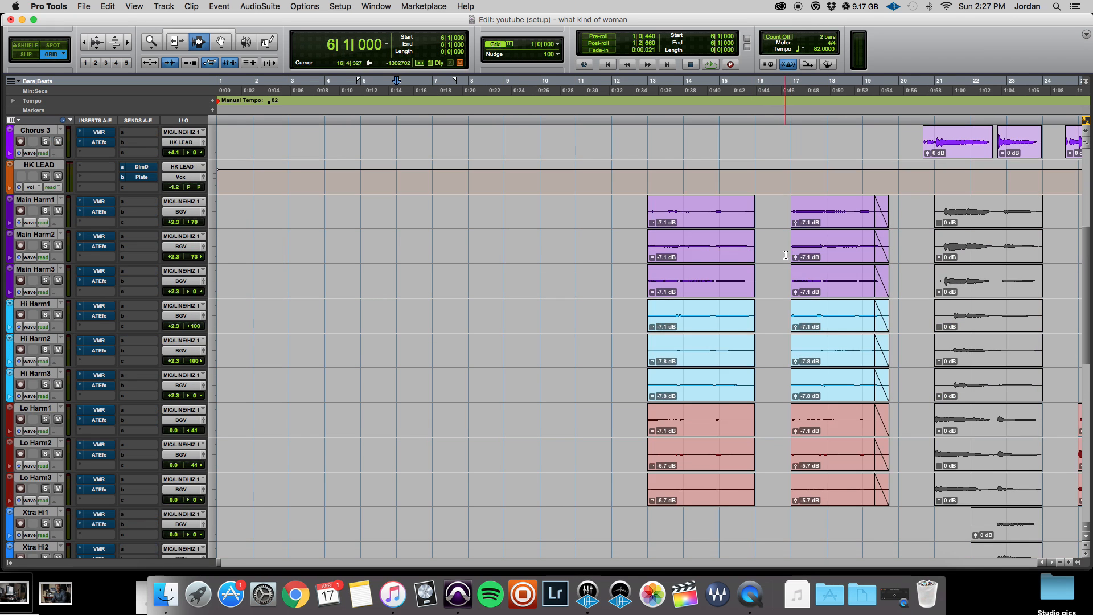
{"action": "scroll", "coordinate": [766, 252], "scroll_direction": "right", "scroll_amount": 2}
{"action": "scroll", "coordinate": [767, 252], "scroll_direction": "right", "scroll_amount": 5}
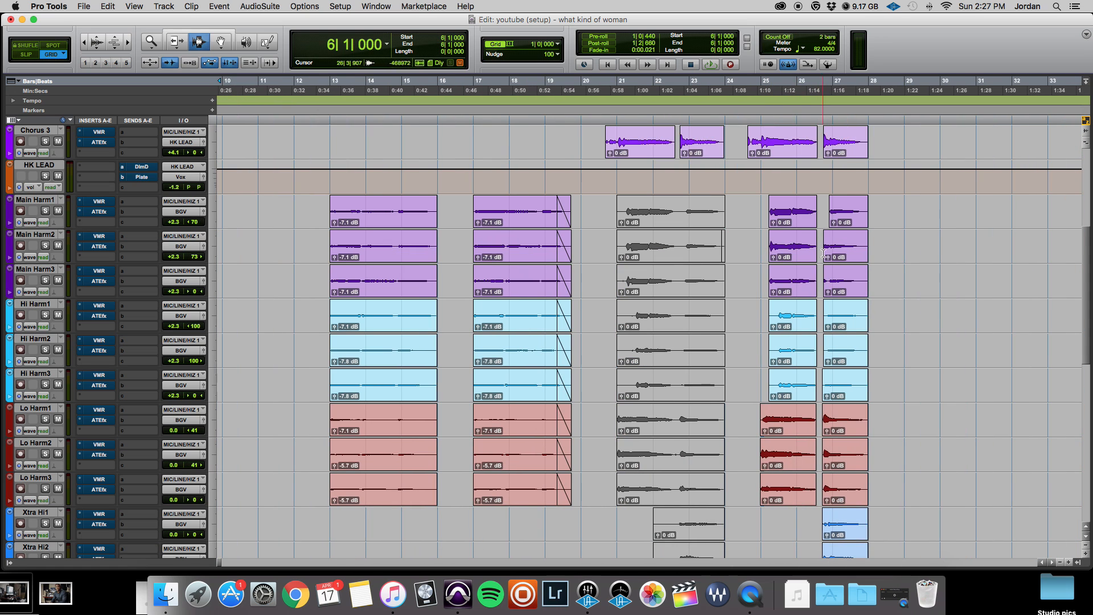
{"action": "scroll", "coordinate": [818, 272], "scroll_direction": "up", "scroll_amount": 6}
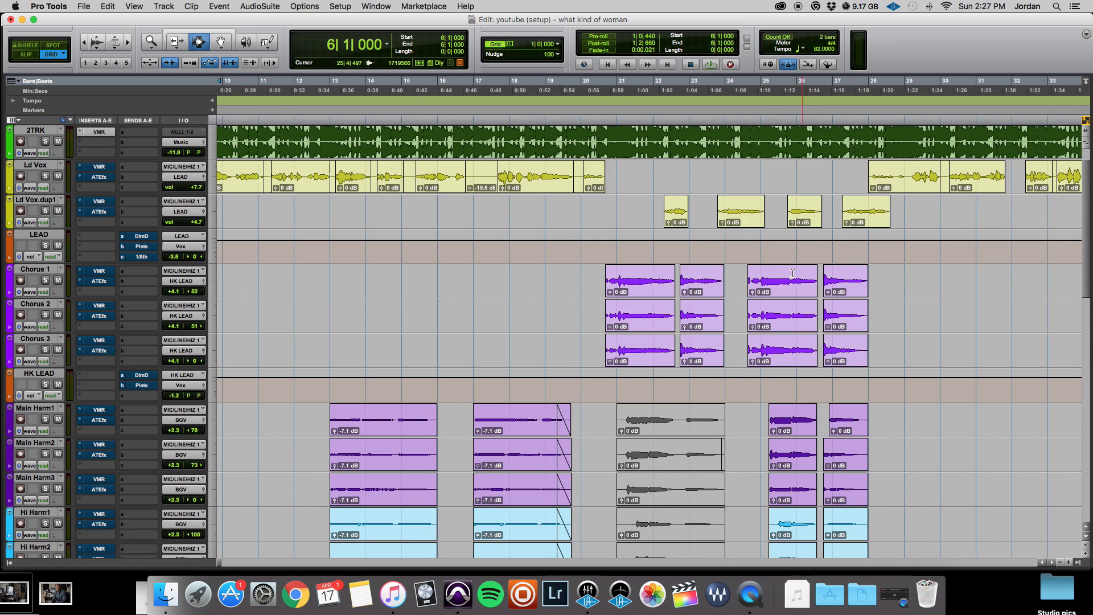
{"action": "key", "text": "super+bracketleft"}
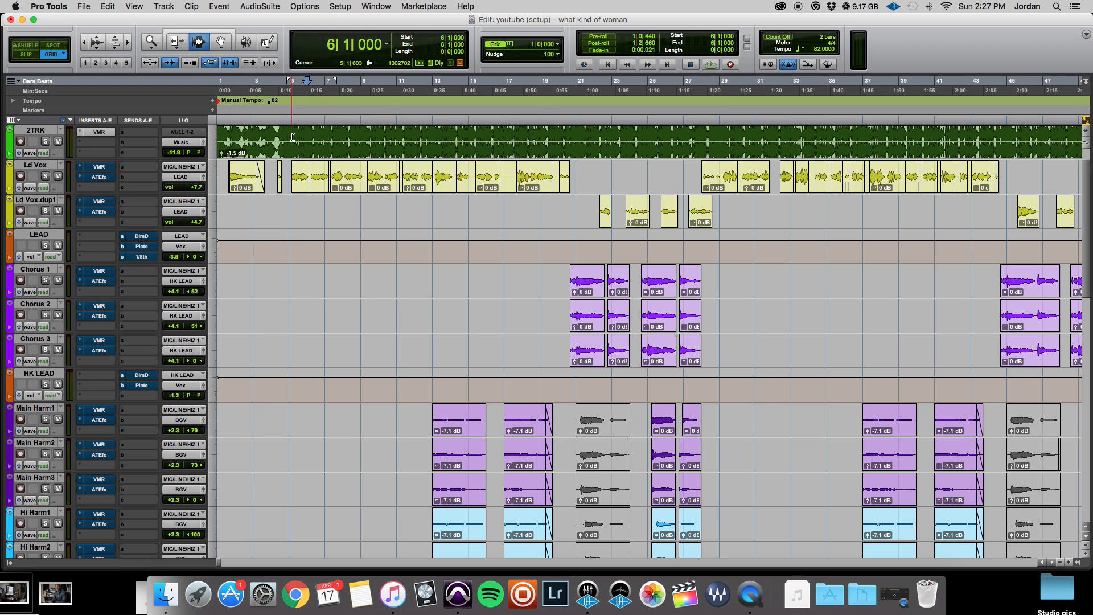
- Select the 2TRK track to check its Music output, and select the LEAD aux track
{"action": "left_click", "coordinate": [56, 131]}
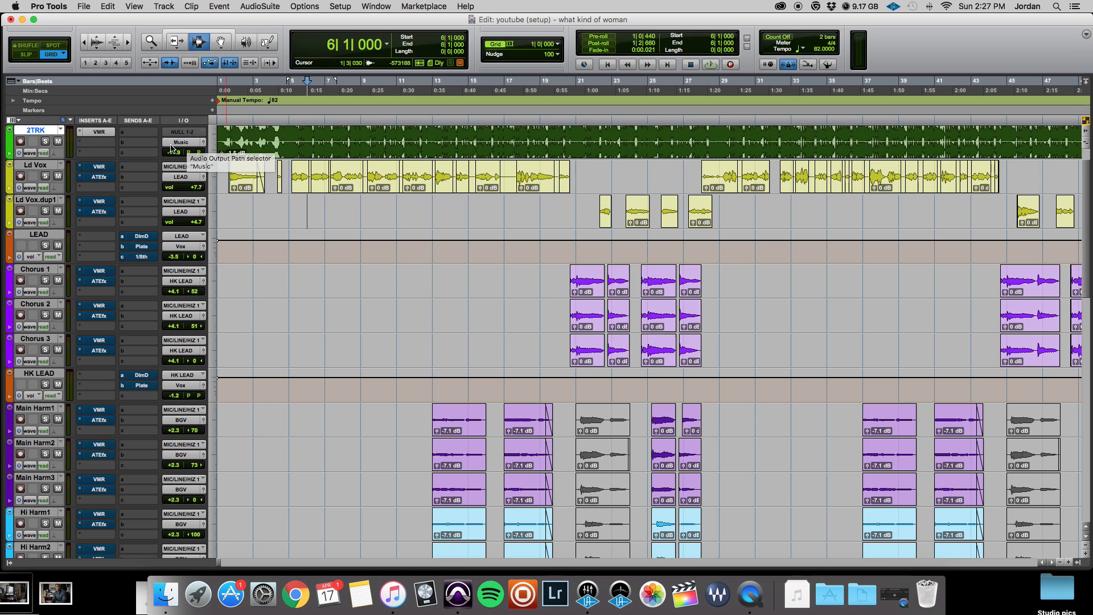
{"action": "left_click", "coordinate": [35, 235]}
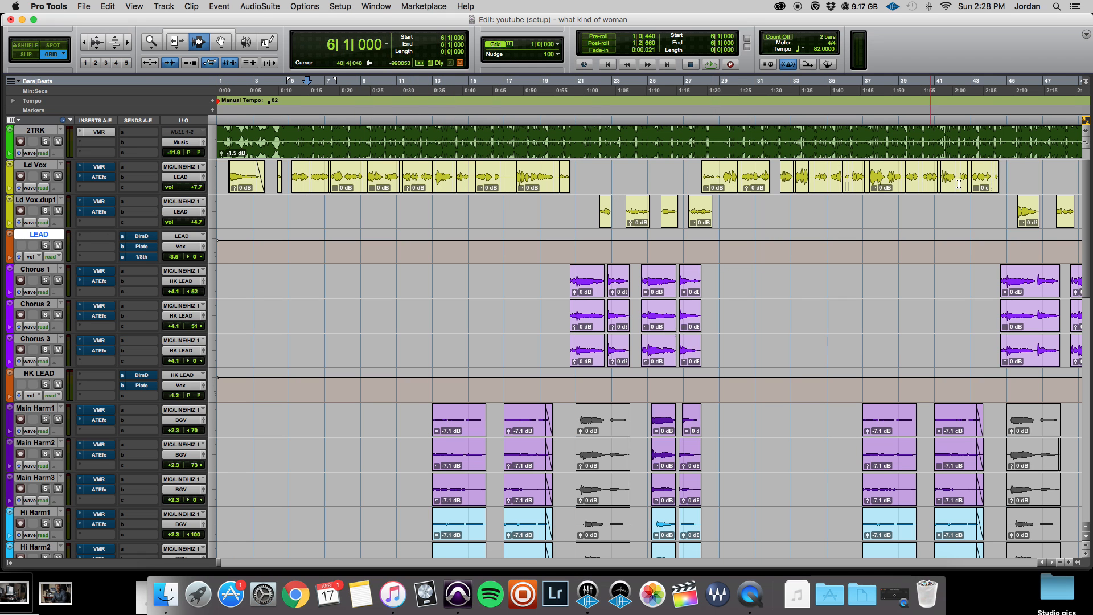
- Select the Chorus 1, 2 and 3 clips from bar 20 to bar 53, and select the HK LEAD aux track
{"action": "scroll", "coordinate": [1007, 187], "scroll_direction": "right", "scroll_amount": 2}
{"action": "scroll", "coordinate": [1008, 187], "scroll_direction": "left", "scroll_amount": 2}
{"action": "scroll", "coordinate": [383, 275], "scroll_direction": "right", "scroll_amount": 5}
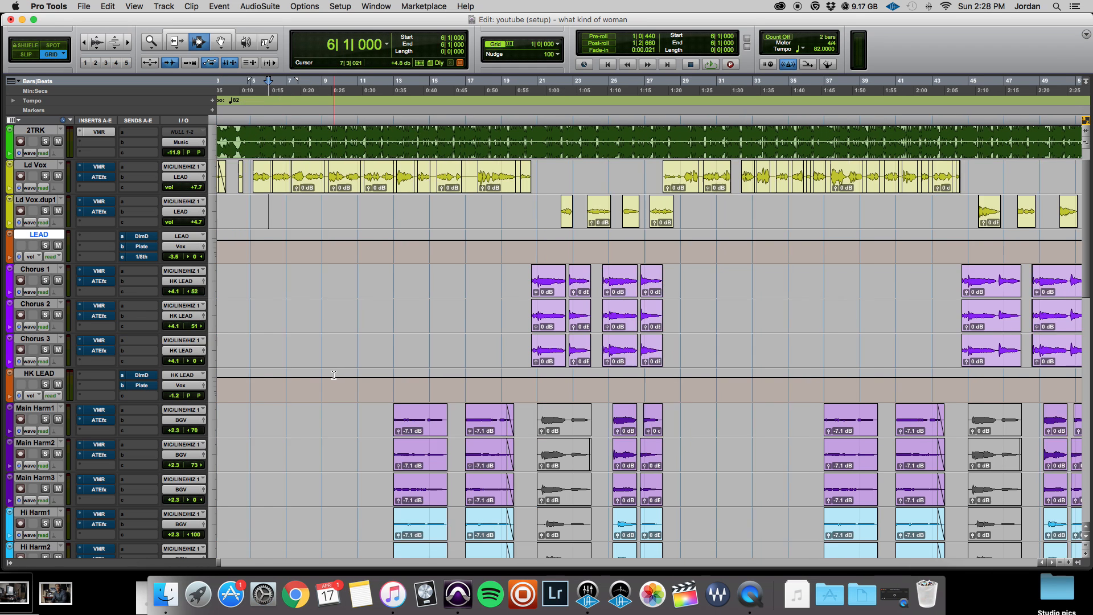
{"action": "left_click_drag", "start_coordinate": [384, 275], "coordinate": [966, 350]}
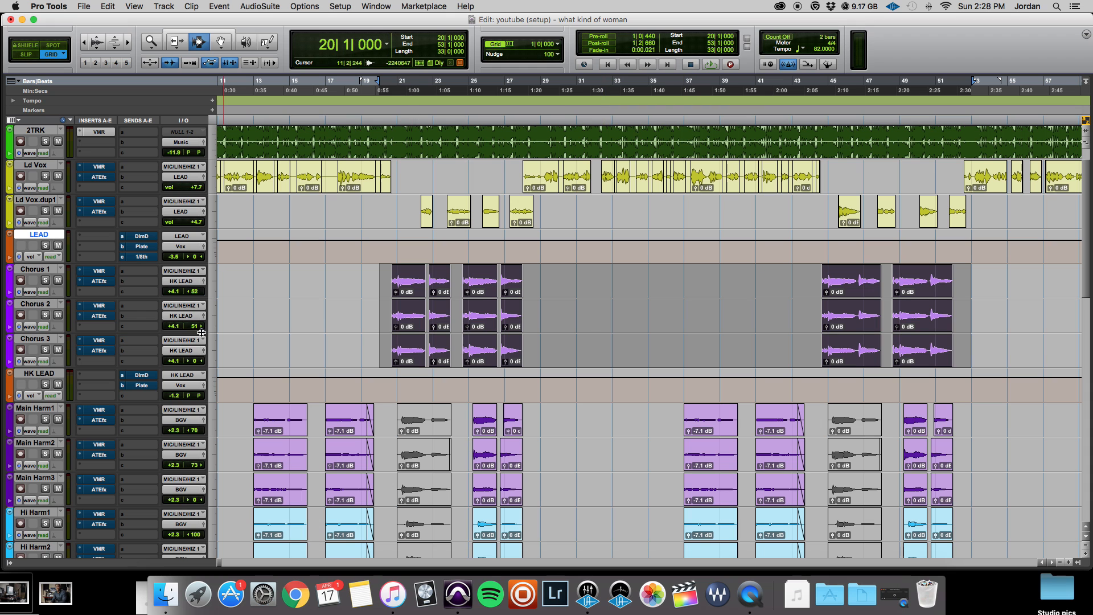
{"action": "left_click", "coordinate": [39, 374]}
- Review the Main, Hi, Lo and Xtra Hi harmony tracks and select the BGV aux track they feed
{"action": "scroll", "coordinate": [39, 374], "scroll_direction": "down", "scroll_amount": 1}
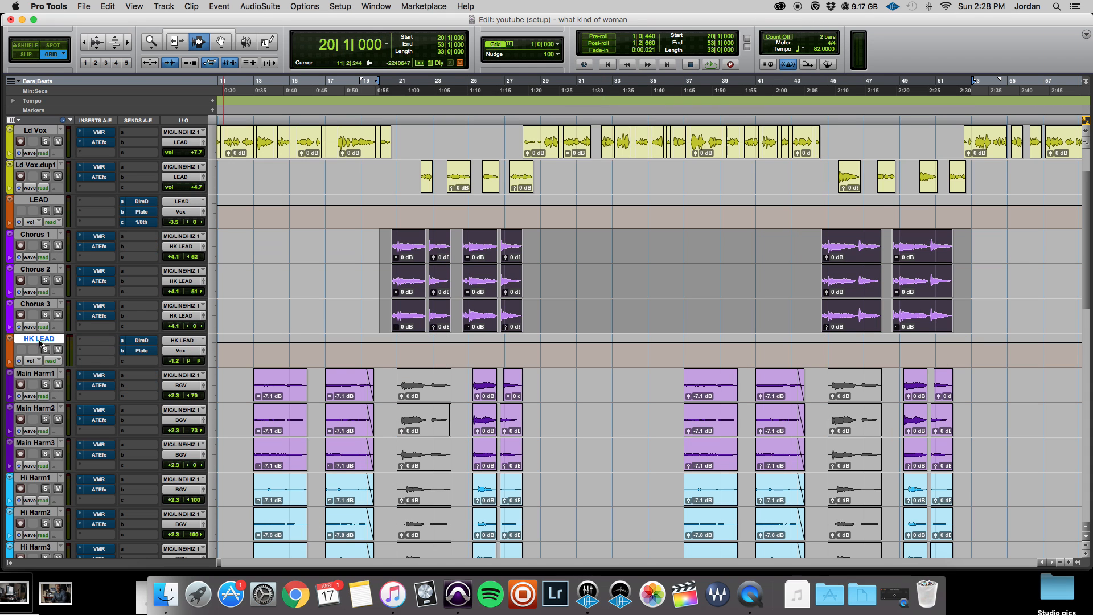
{"action": "scroll", "coordinate": [334, 385], "scroll_direction": "down", "scroll_amount": 3}
{"action": "scroll", "coordinate": [335, 384], "scroll_direction": "down", "scroll_amount": 4}
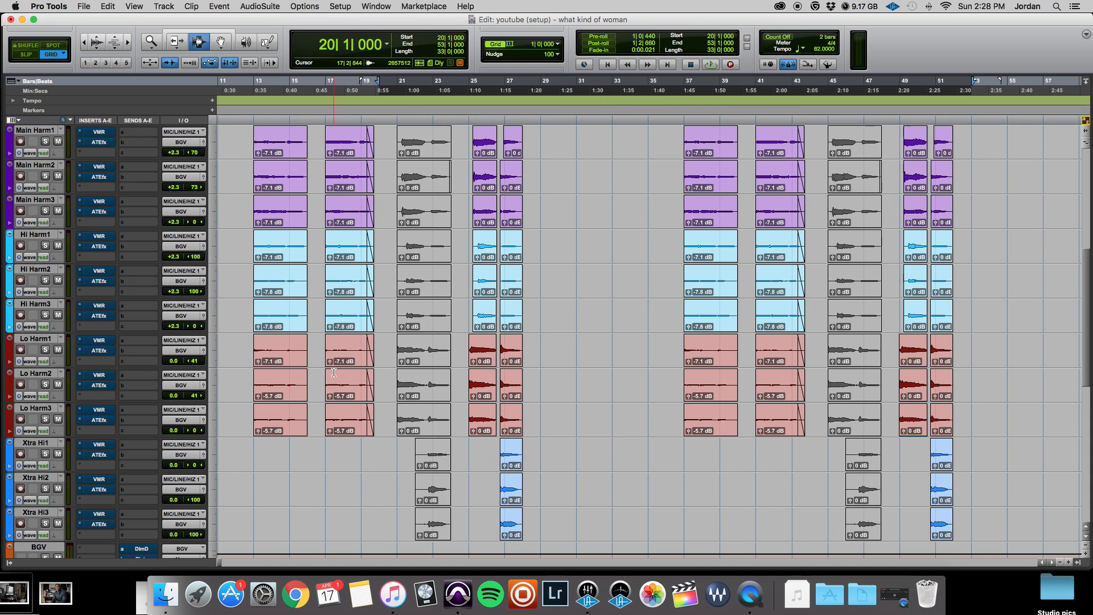
{"action": "scroll", "coordinate": [444, 347], "scroll_direction": "down", "scroll_amount": 1}
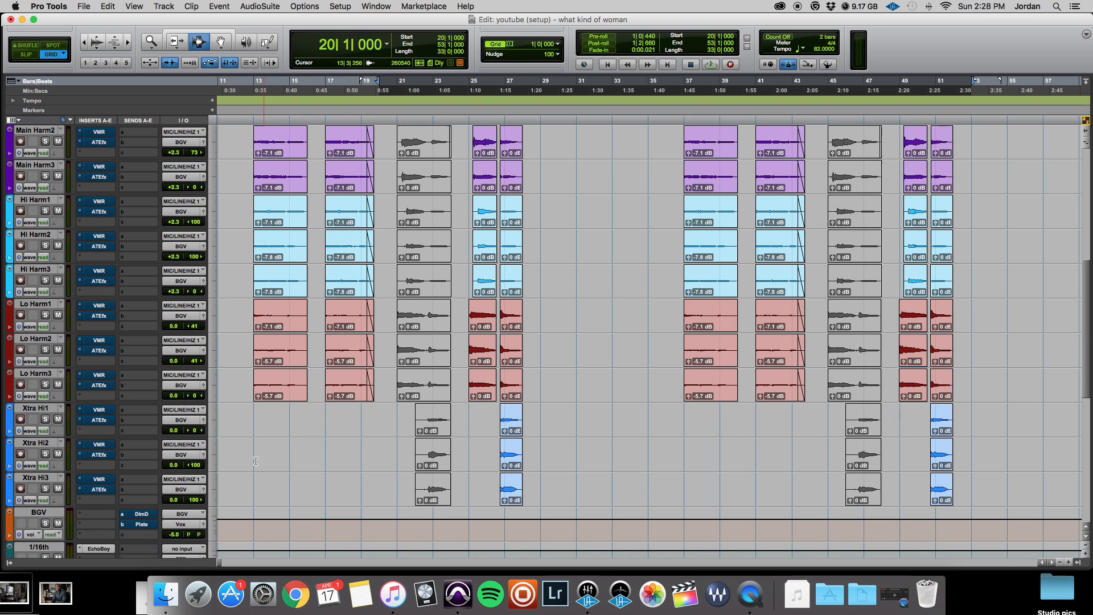
{"action": "left_click", "coordinate": [42, 516]}
{"action": "scroll", "coordinate": [43, 432], "scroll_direction": "down", "scroll_amount": 4}
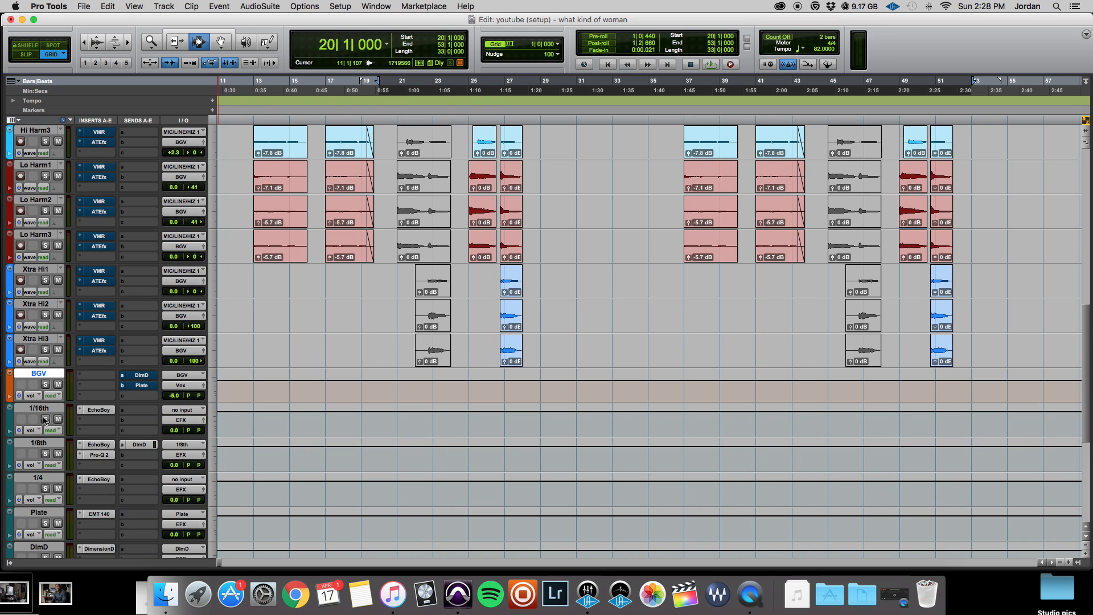
- Open the Mix window and add the HK LEAD and LEAD aux tracks to the BGV selection
{"action": "key", "text": "super+equal"}
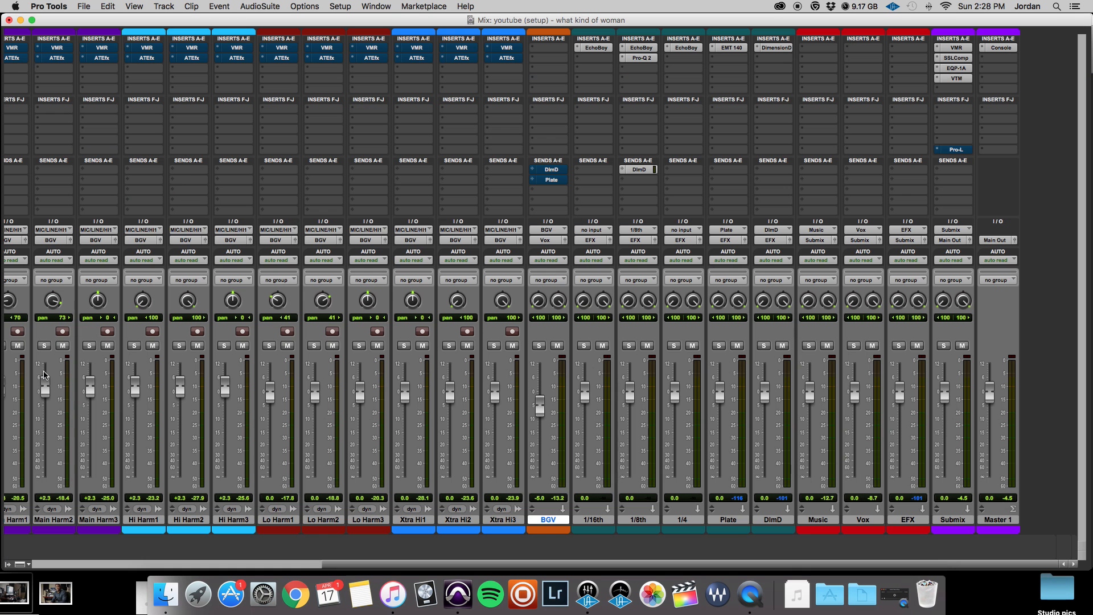
{"action": "scroll", "coordinate": [431, 493], "scroll_direction": "left", "scroll_amount": 5}
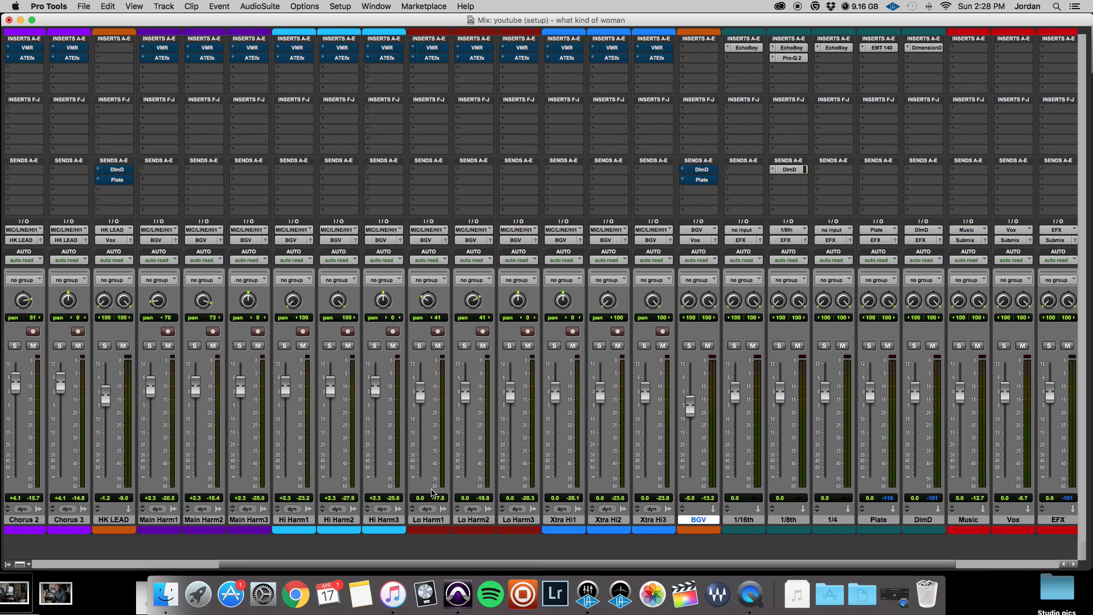
{"action": "scroll", "coordinate": [431, 493], "scroll_direction": "left", "scroll_amount": 2}
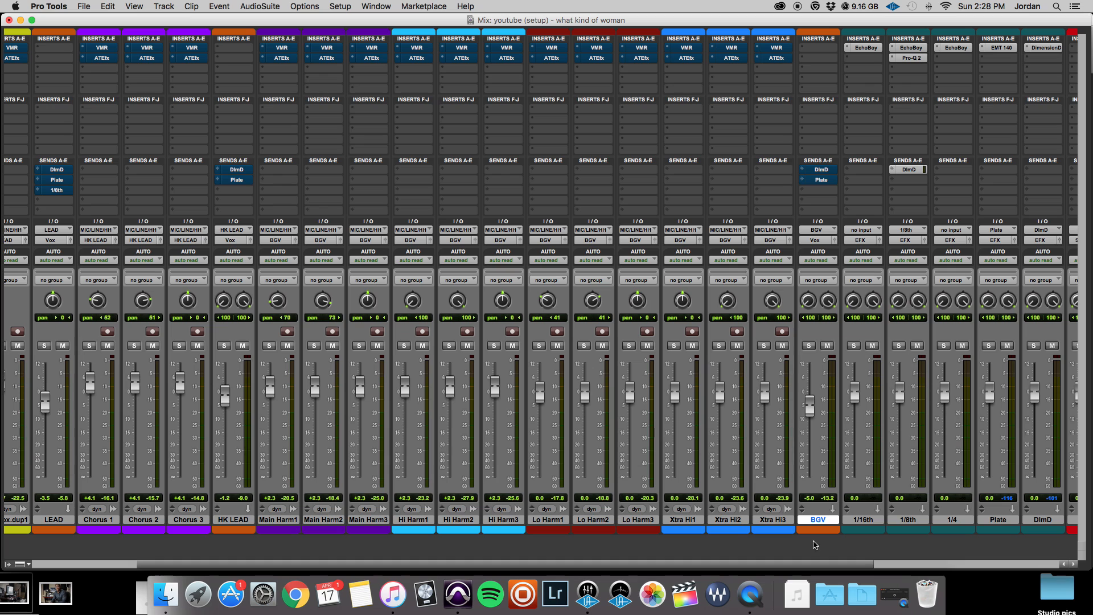
{"action": "left_click", "coordinate": [239, 520], "text": "super"}
{"action": "left_click", "coordinate": [54, 520], "text": "super"}
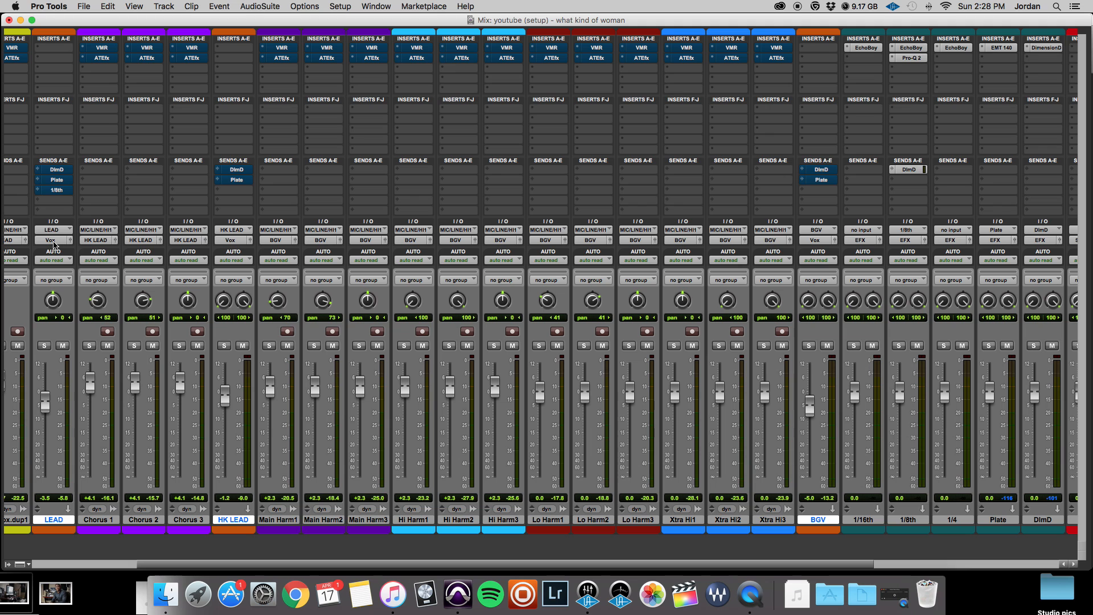
- Select the Vox bus, the Music bus and the Vox bus again, one at a time, in the mixer
{"action": "scroll", "coordinate": [59, 245], "scroll_direction": "right", "scroll_amount": 6}
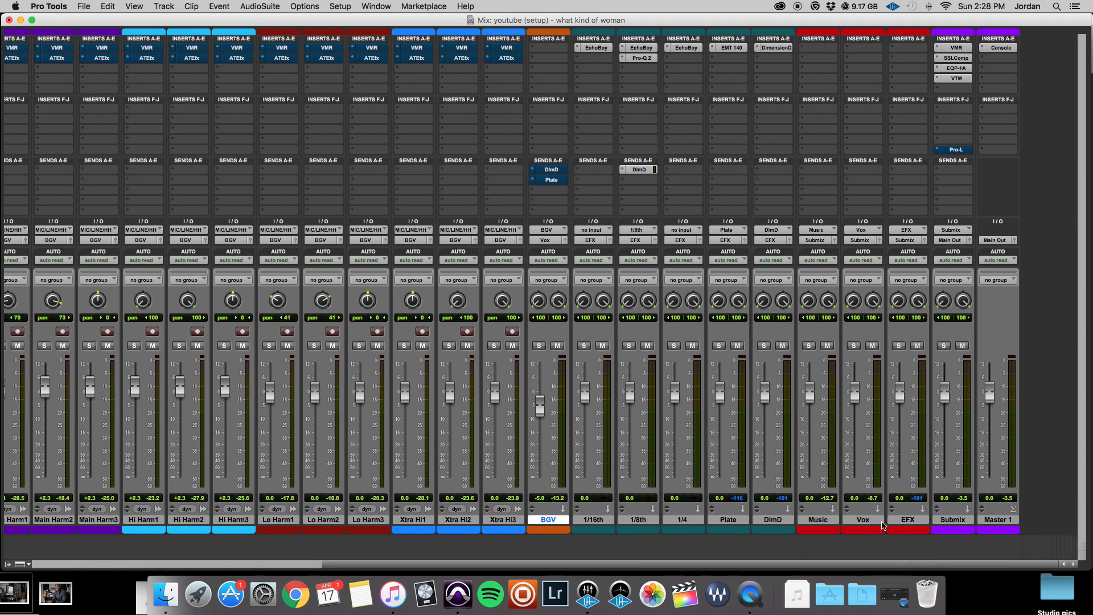
{"action": "left_click", "coordinate": [874, 521]}
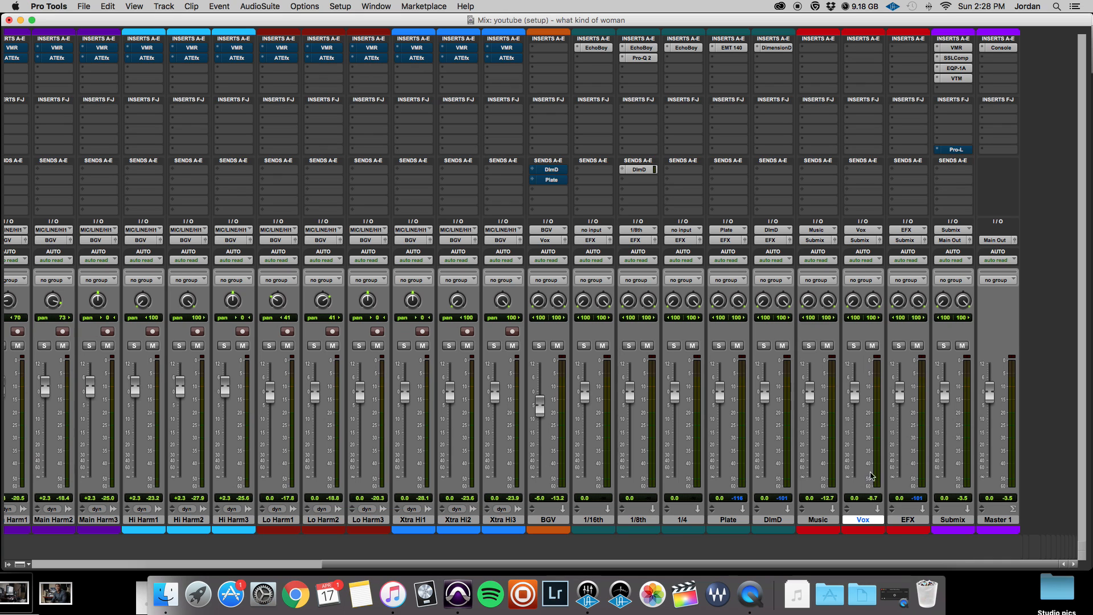
{"action": "left_click", "coordinate": [822, 521]}
{"action": "left_click", "coordinate": [861, 522]}
- Select the effects returns from 1/16th through DimD, and then the EFX, Vox and Music buses together
{"action": "left_click", "coordinate": [593, 521]}
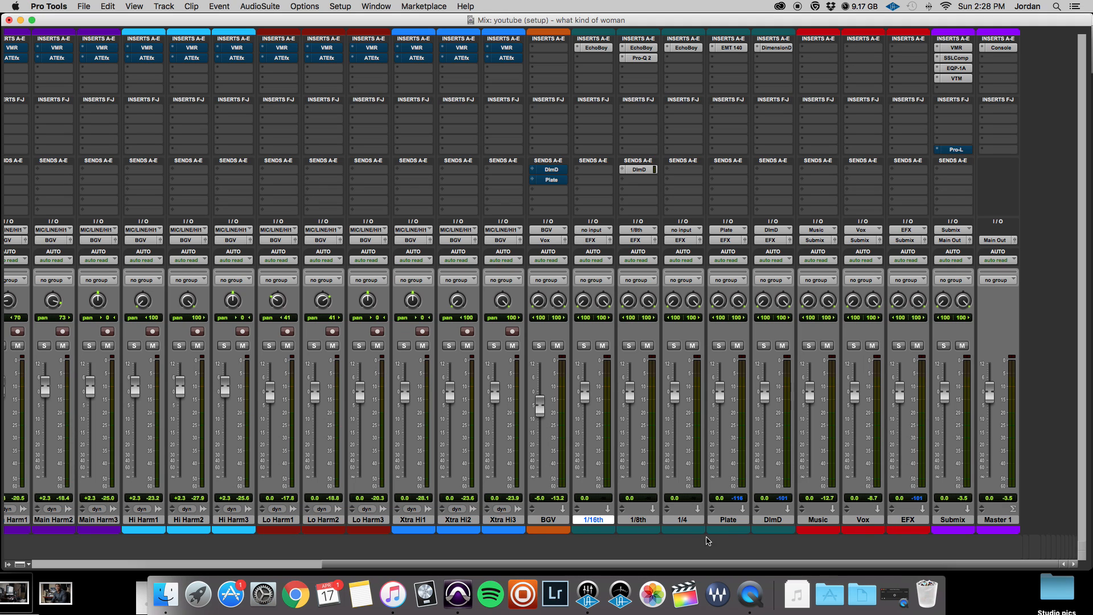
{"action": "left_click", "coordinate": [774, 521], "text": "shift"}
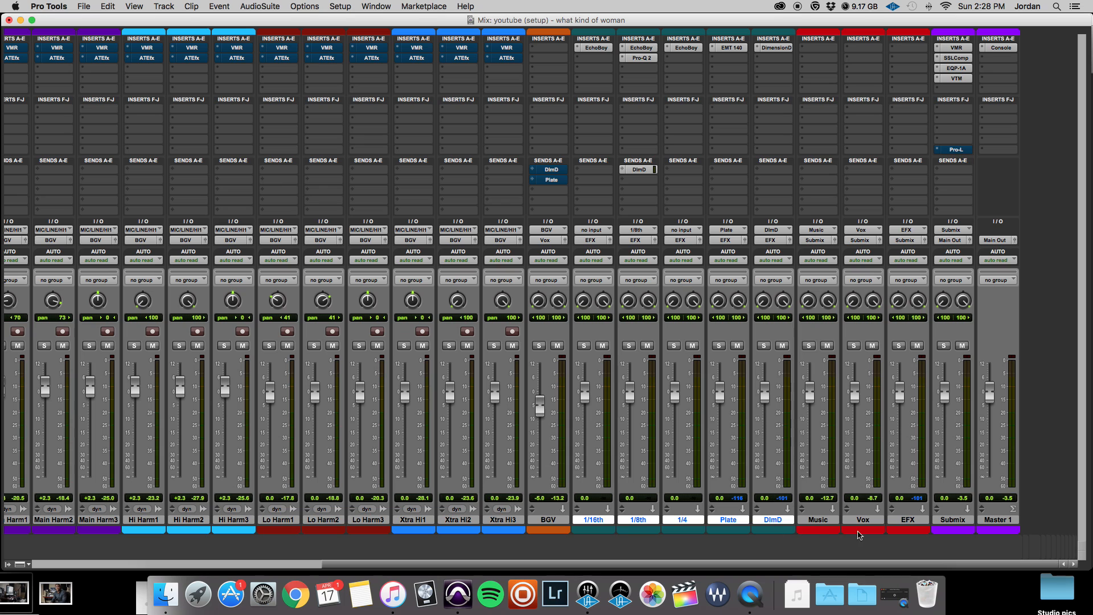
{"action": "left_click", "coordinate": [916, 520]}
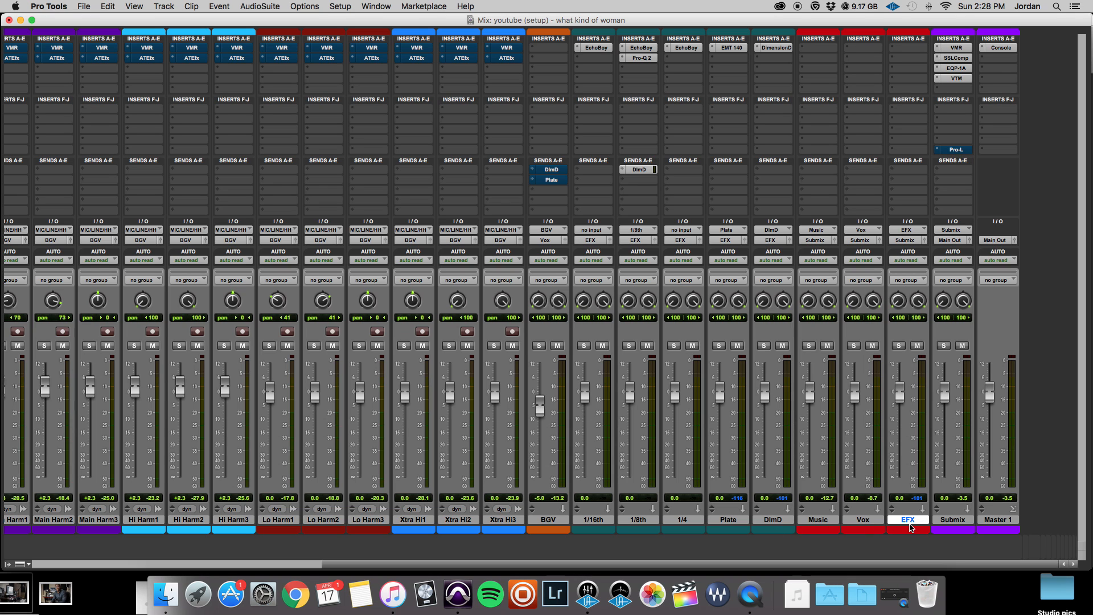
{"action": "left_click", "coordinate": [827, 524], "text": "shift"}
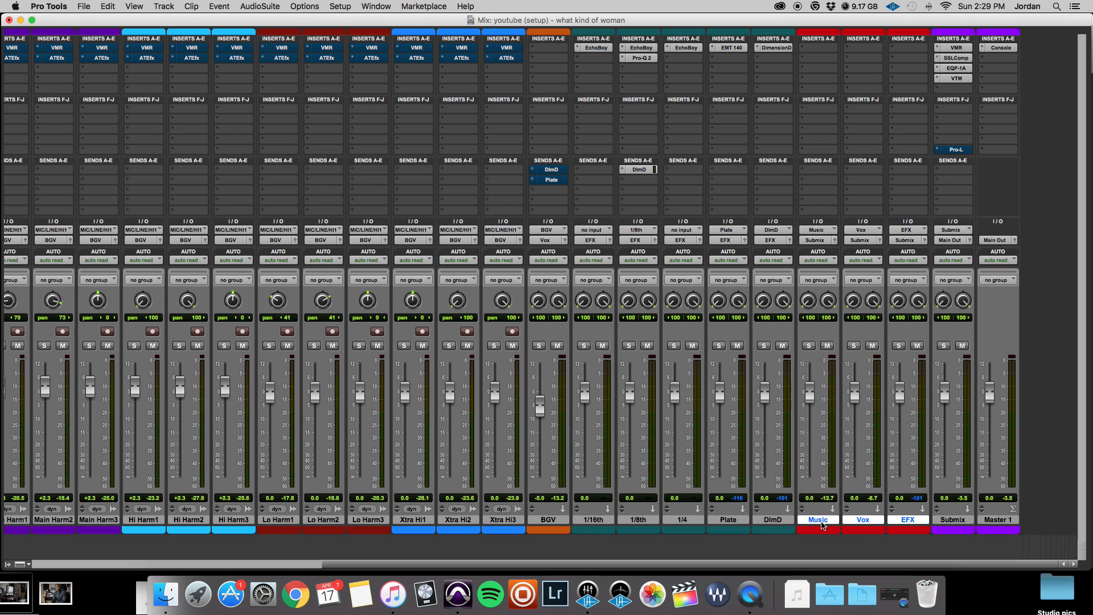
- Select the Submix track and bypass its VMR, SSLComp, EQP-1A and VTM inserts
{"action": "left_click", "coordinate": [955, 520]}
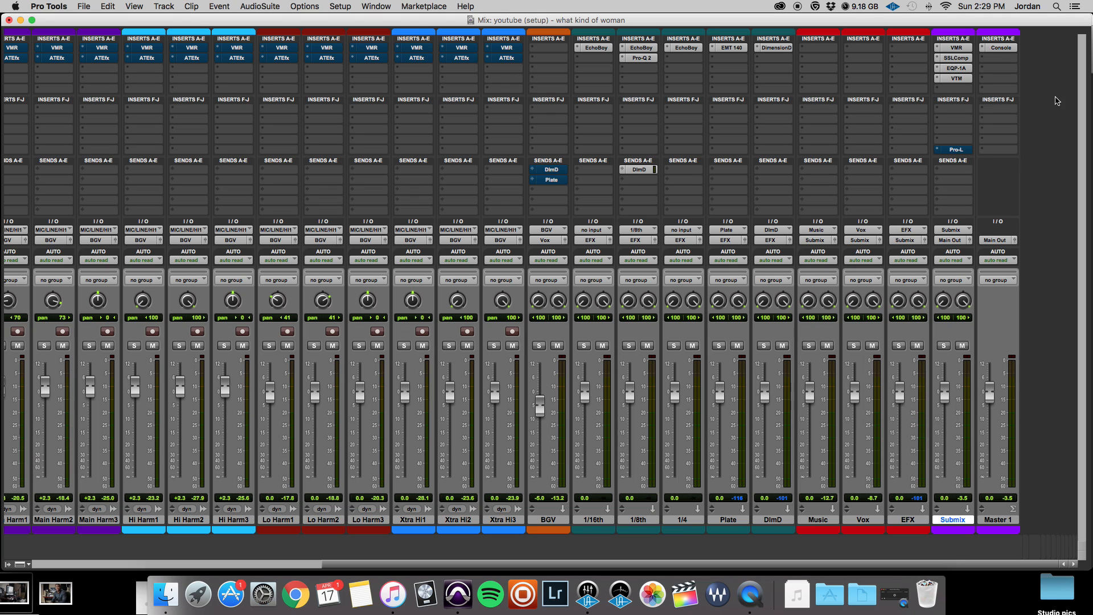
{"action": "left_click", "coordinate": [959, 49], "text": "super"}
{"action": "left_click", "coordinate": [958, 58], "text": "super"}
{"action": "left_click", "coordinate": [957, 67], "text": "super"}
{"action": "left_click", "coordinate": [954, 79], "text": "super"}
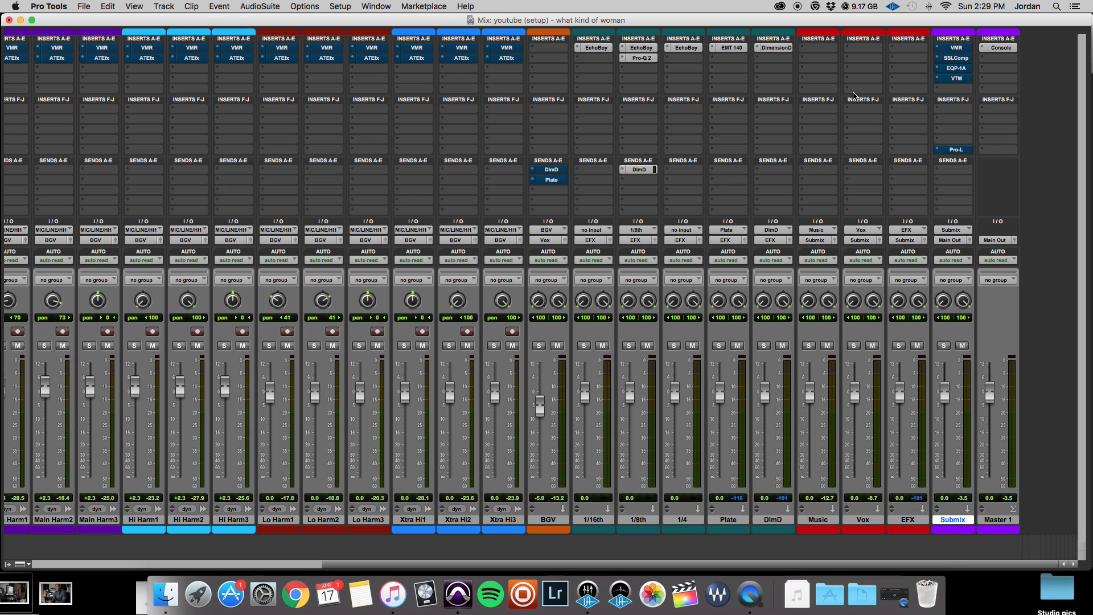
- Return to the Edit window and play the session from bar 18, just before the first chorus
{"action": "key", "text": "super+equal"}
{"action": "scroll", "coordinate": [349, 291], "scroll_direction": "up", "scroll_amount": 10}
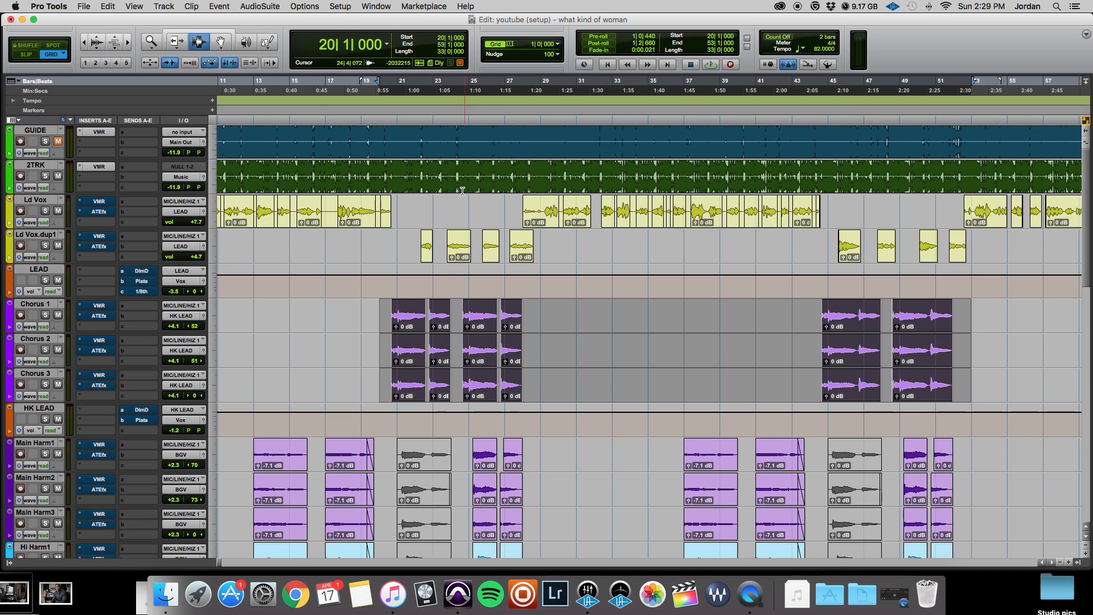
{"action": "left_click", "coordinate": [350, 290]}
{"action": "key", "text": "space"}
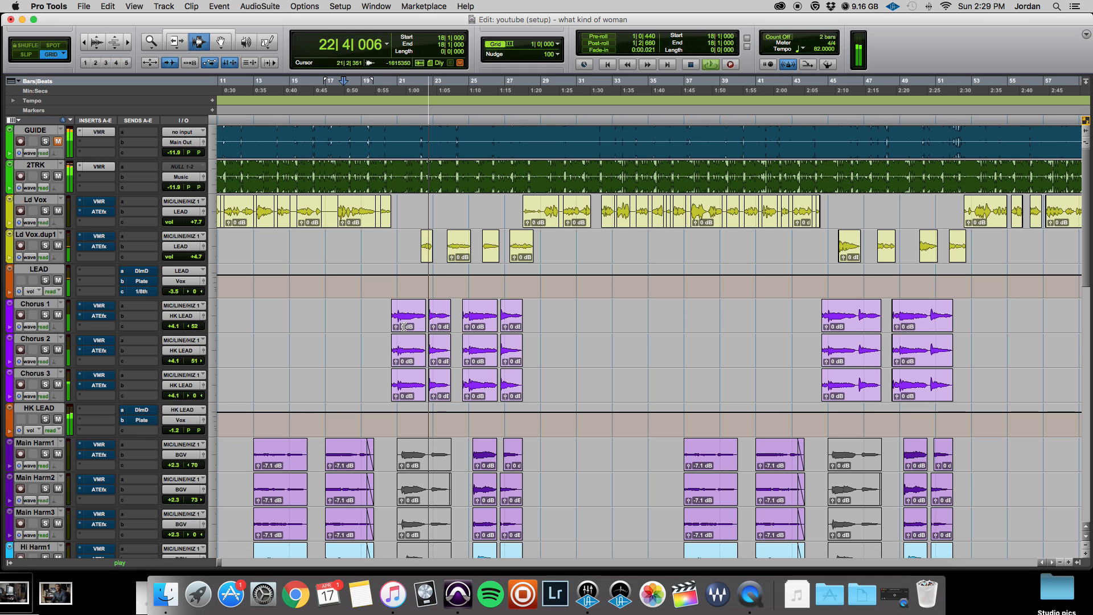
- Stop playback, switch to the Mix window, reactivate the Submix track's bypassed inserts and play the session through them
{"action": "key", "text": "space"}
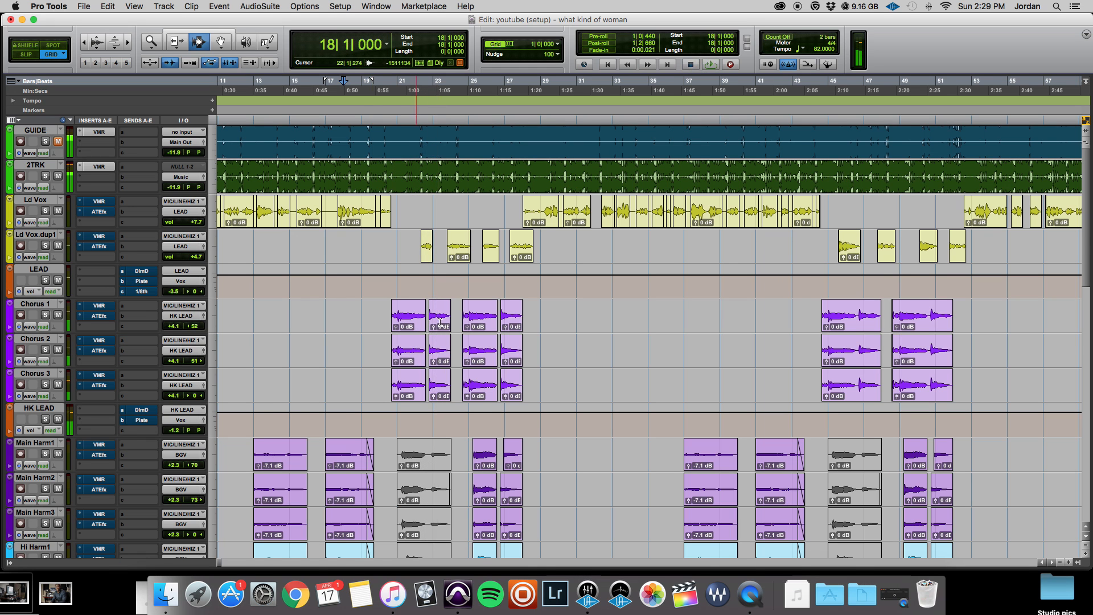
{"action": "key", "text": "super+equal"}
{"action": "left_click", "coordinate": [960, 59], "text": "super"}
{"action": "left_click", "coordinate": [958, 69], "text": "super"}
{"action": "left_click", "coordinate": [959, 79], "text": "super"}
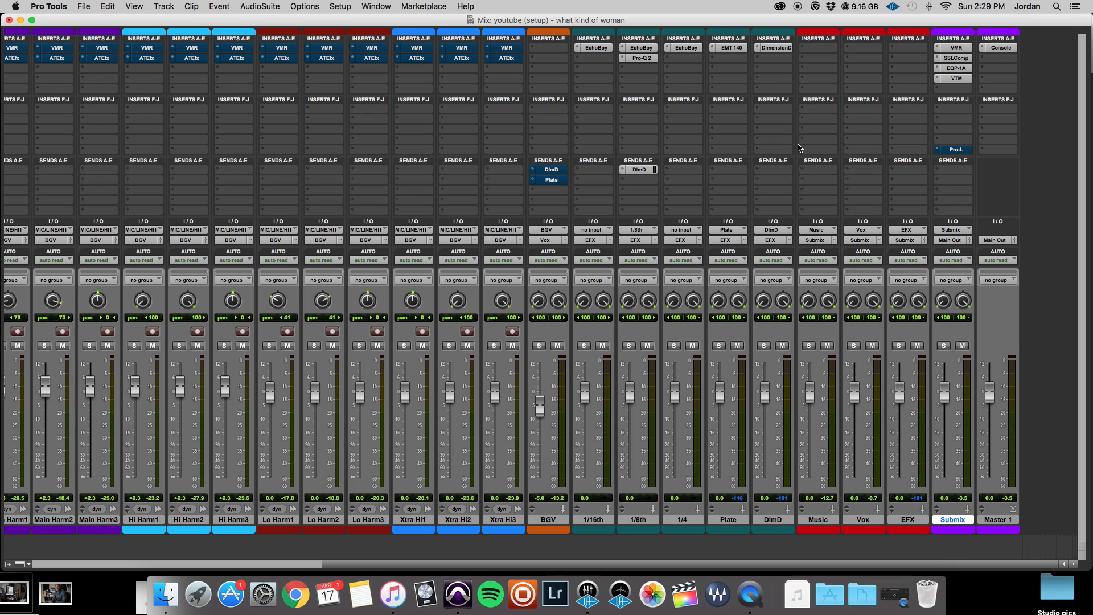
{"action": "key", "text": "space"}
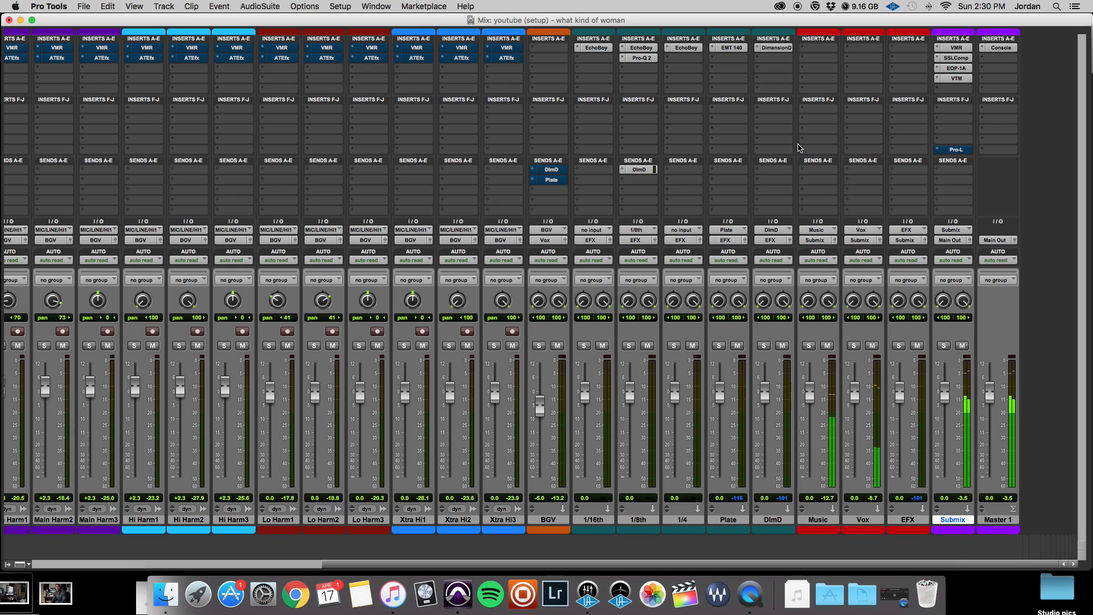
- Bypass the VTM, EQP-1A and SSLComp inserts on the Submix track, leaving VMR active
{"action": "left_click", "coordinate": [958, 79], "text": "super"}
{"action": "left_click", "coordinate": [959, 68], "text": "super"}
{"action": "left_click", "coordinate": [962, 57], "text": "super"}
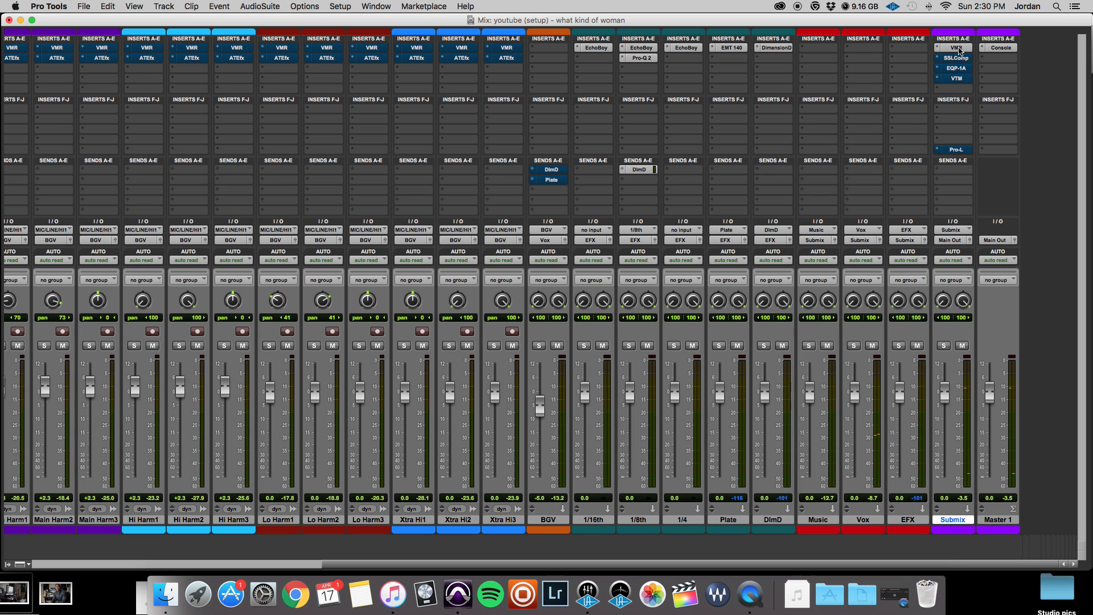
- Open the Submix track's VMR insert and examine its Virtual Mixbuss and Custom Series Lift modules, auditioning the Lift
{"action": "left_click", "coordinate": [956, 49]}
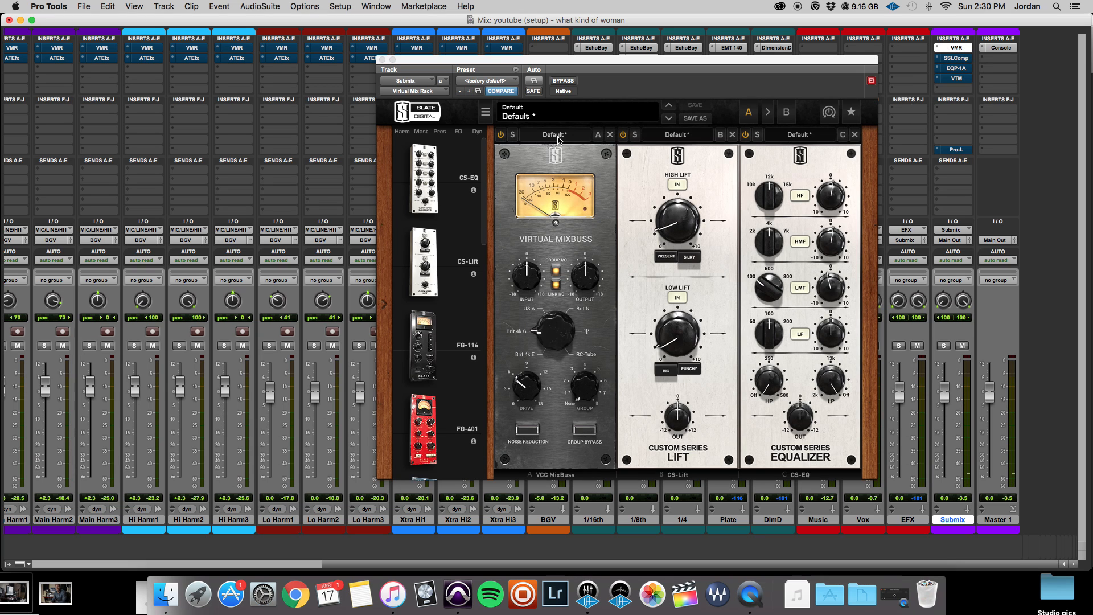
{"action": "left_click_drag", "start_coordinate": [615, 70], "coordinate": [557, 56]}
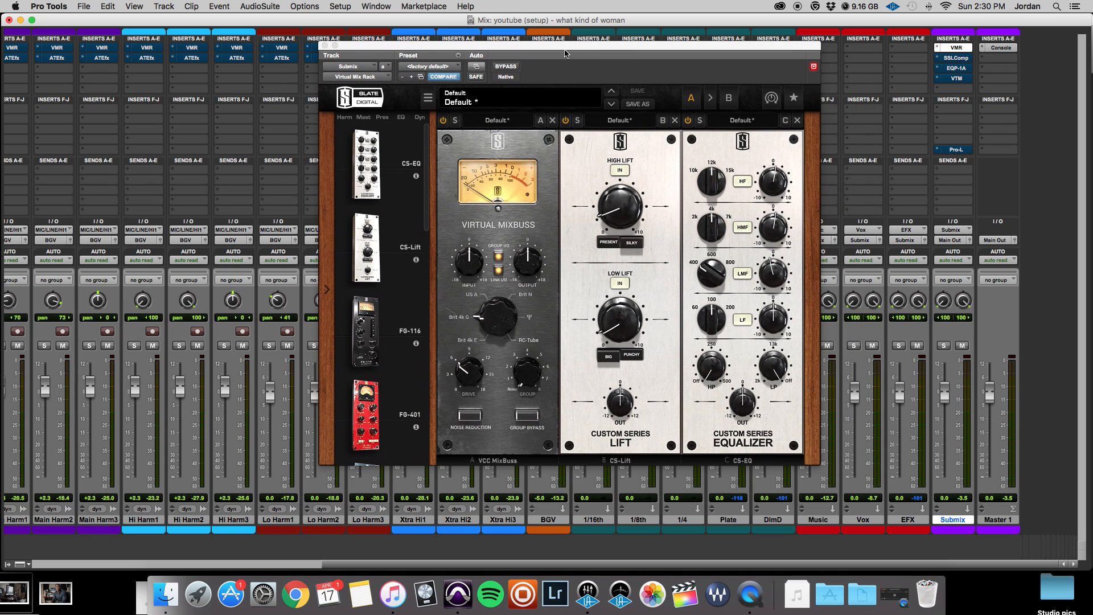
{"action": "left_click", "coordinate": [498, 147]}
{"action": "left_click_drag", "start_coordinate": [498, 148], "coordinate": [503, 149]}
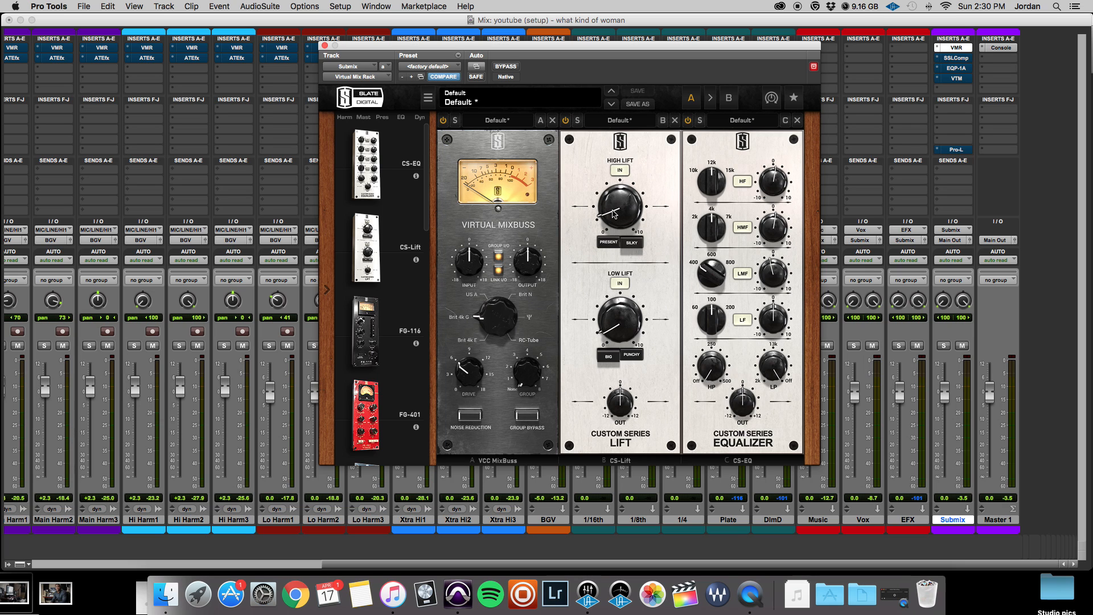
{"action": "mouse_move", "coordinate": [614, 214]}
{"action": "mouse_move", "coordinate": [615, 313]}
{"action": "left_click", "coordinate": [565, 120]}
{"action": "key", "text": "space"}
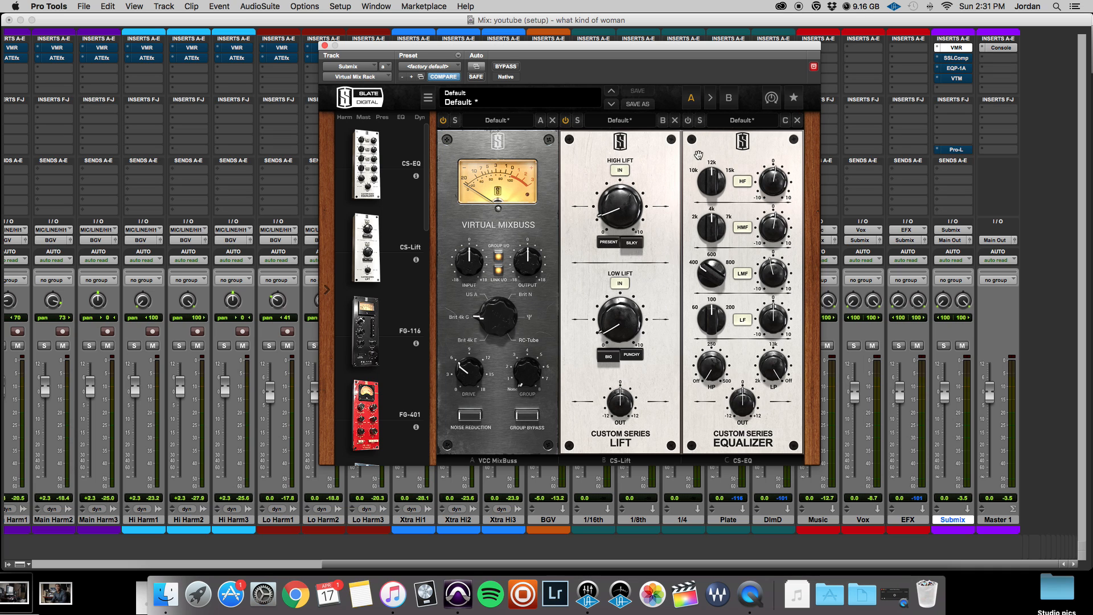
- Examine the Custom Series Equalizer's HF, HMF and LMF bands and its high-pass and low-pass filters in the VMR rack
{"action": "mouse_move", "coordinate": [713, 183]}
{"action": "mouse_move", "coordinate": [768, 178]}
{"action": "mouse_move", "coordinate": [713, 231]}
{"action": "mouse_move", "coordinate": [768, 231]}
{"action": "mouse_move", "coordinate": [711, 283]}
{"action": "mouse_move", "coordinate": [775, 274]}
{"action": "mouse_move", "coordinate": [711, 370]}
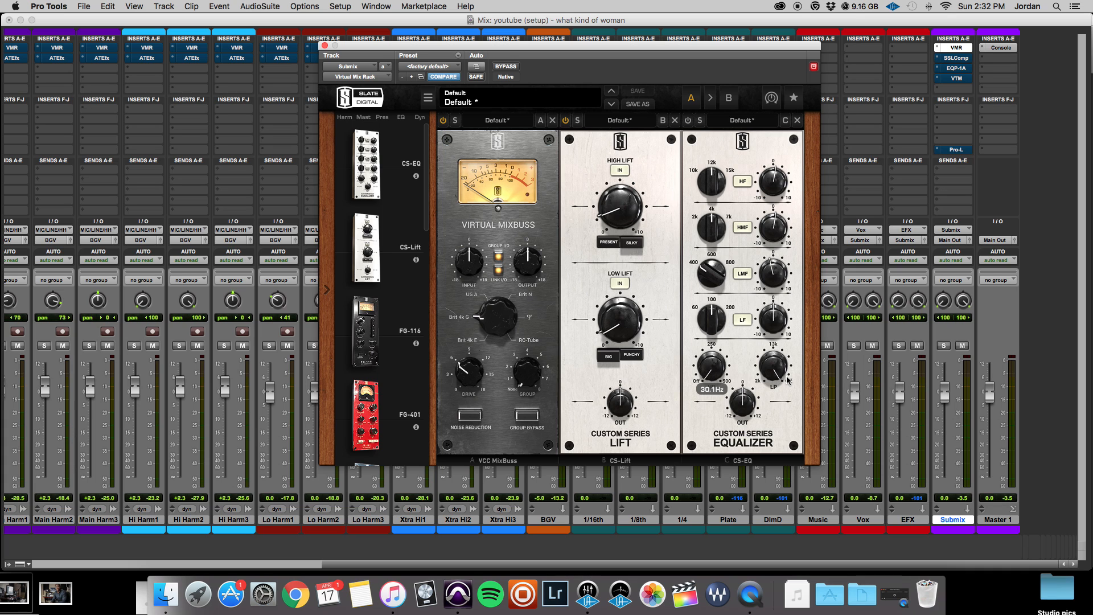
{"action": "mouse_move", "coordinate": [778, 369]}
{"action": "left_click_drag", "start_coordinate": [777, 369], "coordinate": [777, 370]}
{"action": "key", "text": "space"}
- Open the Submix track's SSLComp, compare it bypassed and active during playback, and leave it active
{"action": "left_click", "coordinate": [956, 58]}
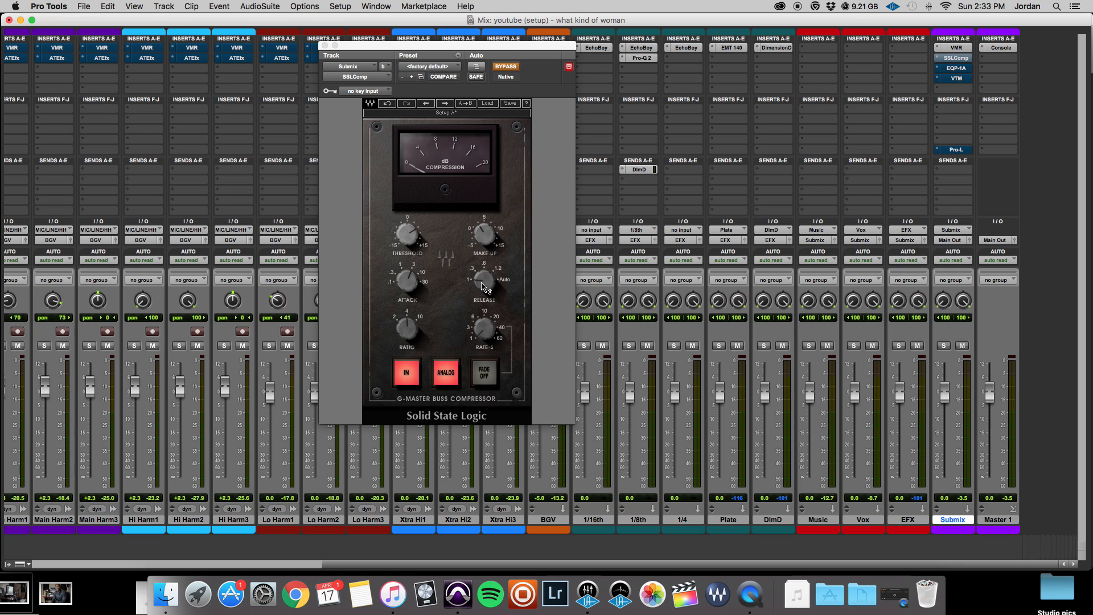
{"action": "mouse_move", "coordinate": [406, 276]}
{"action": "key", "text": "space"}
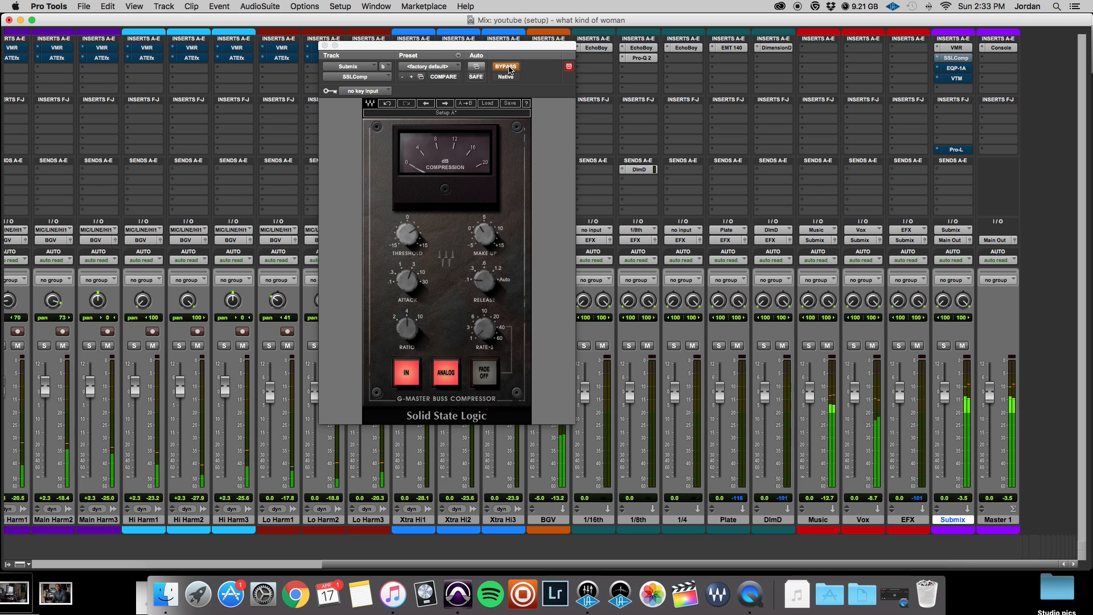
{"action": "left_click", "coordinate": [506, 66]}
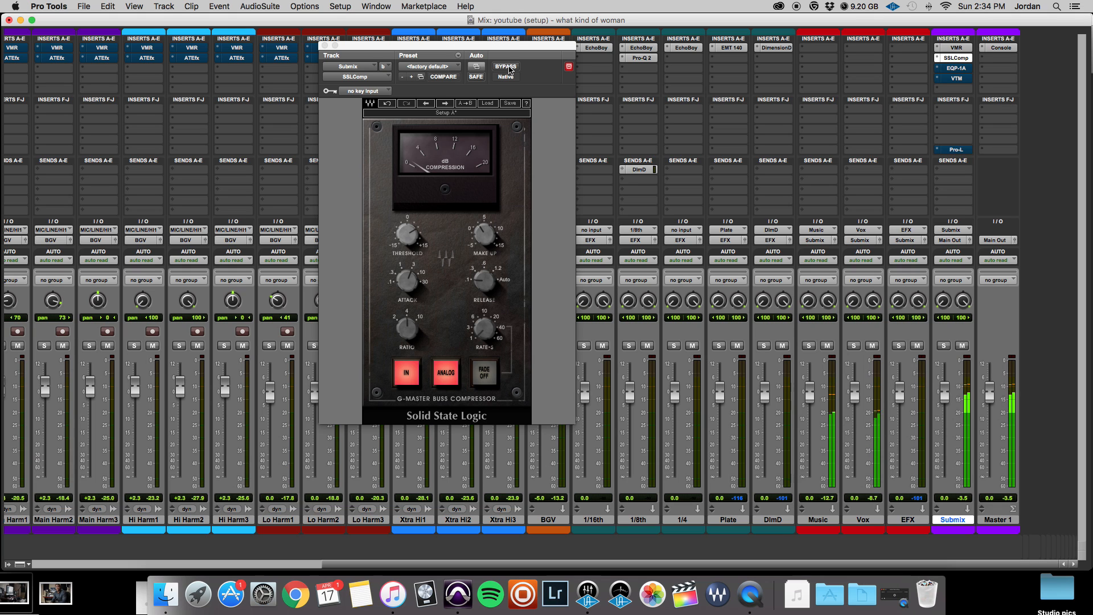
{"action": "left_click", "coordinate": [506, 66]}
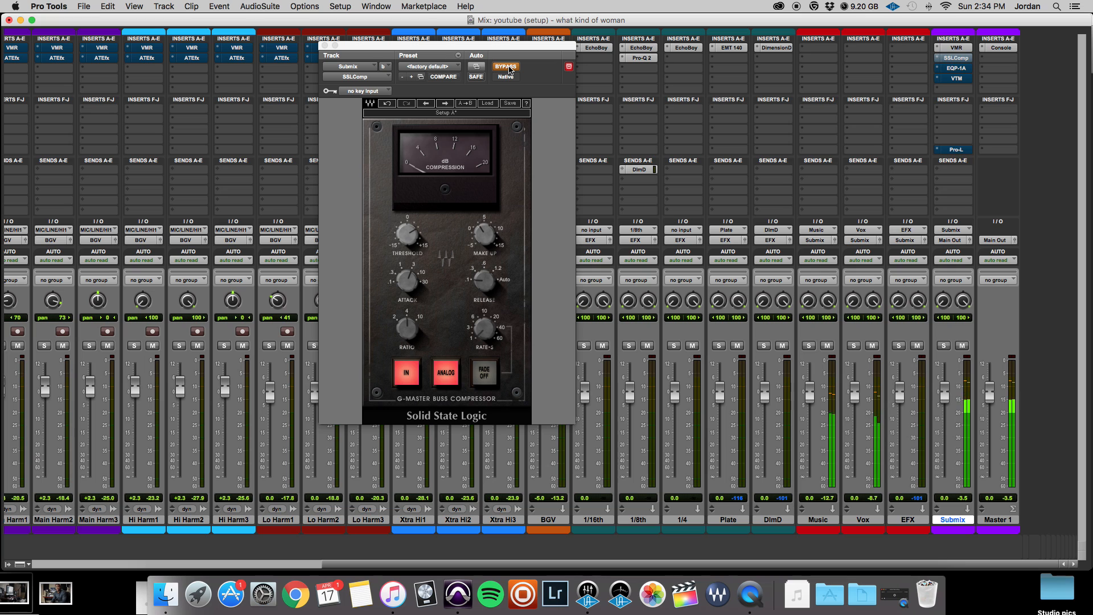
{"action": "left_click", "coordinate": [506, 67]}
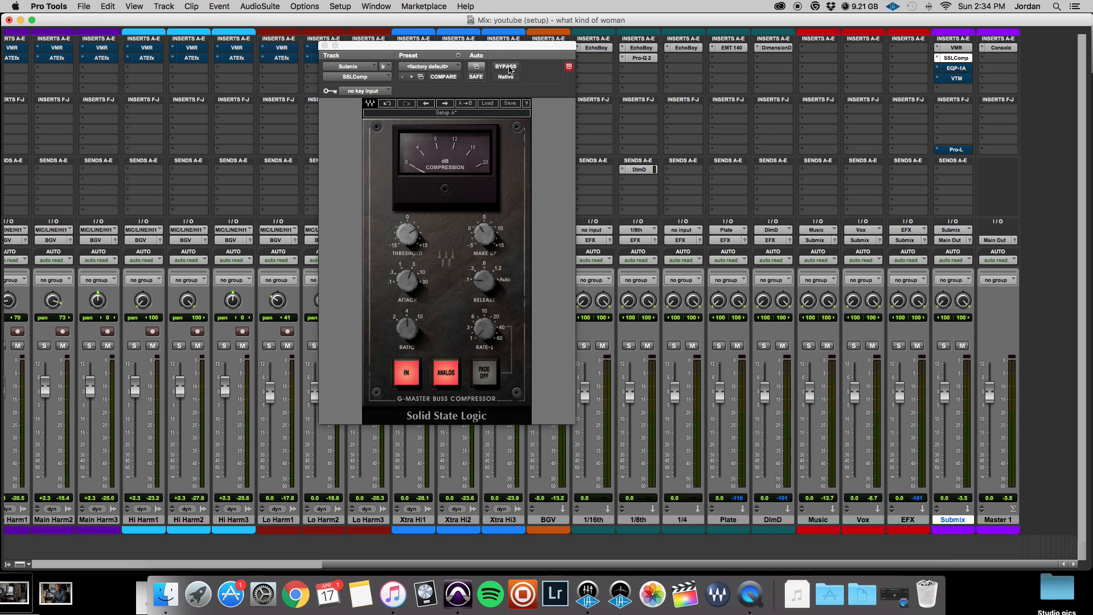
- Open the Submix track's EQP-1A, compare it bypassed and active during playback, leave it active and stop playback
{"action": "left_click", "coordinate": [957, 68]}
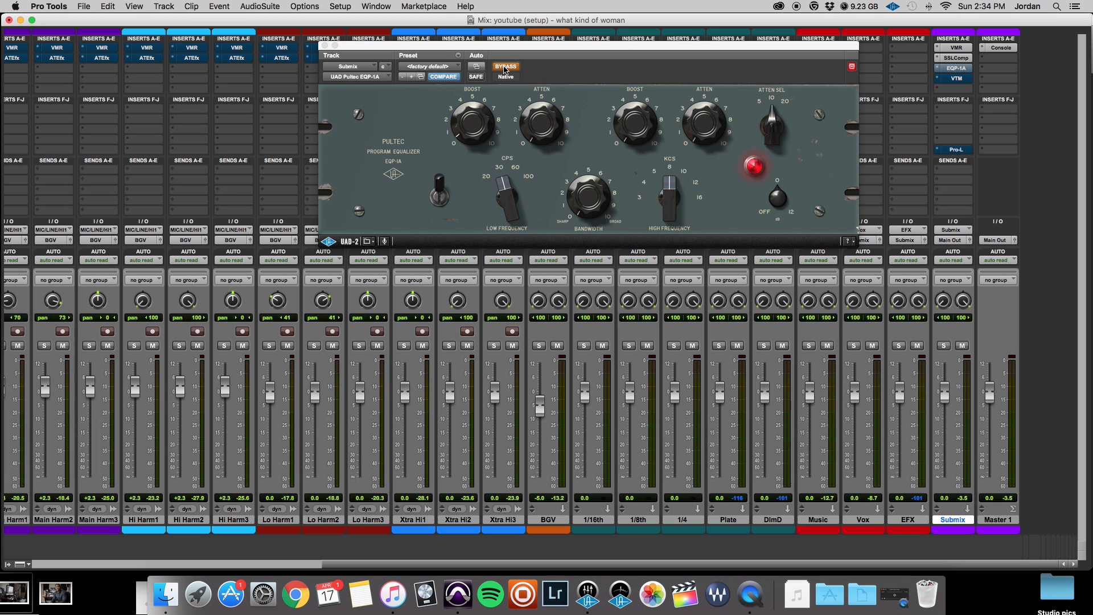
{"action": "key", "text": "space"}
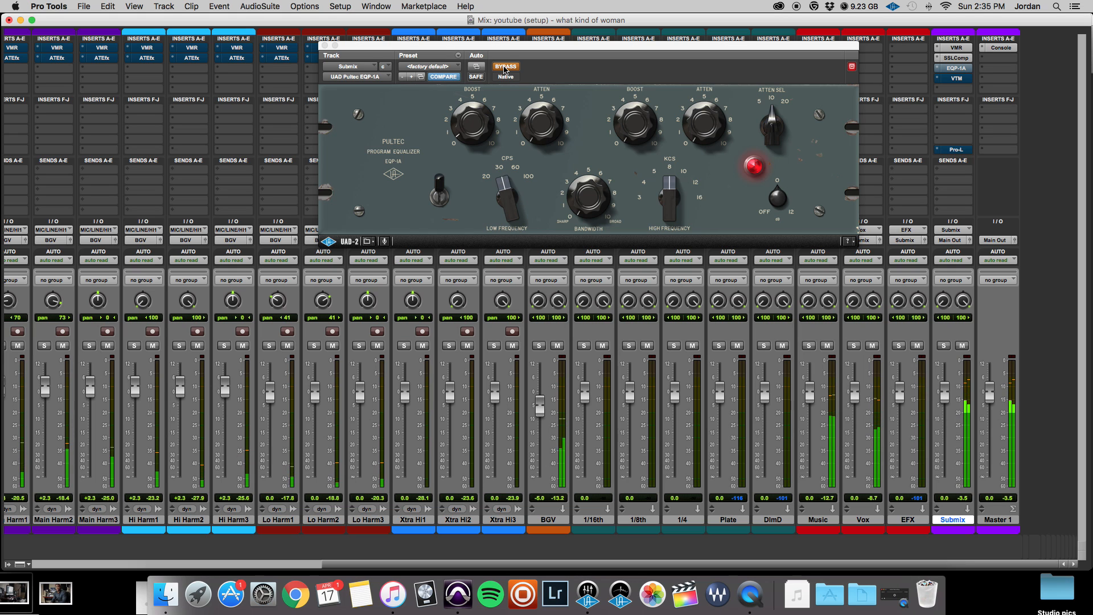
{"action": "left_click", "coordinate": [503, 68]}
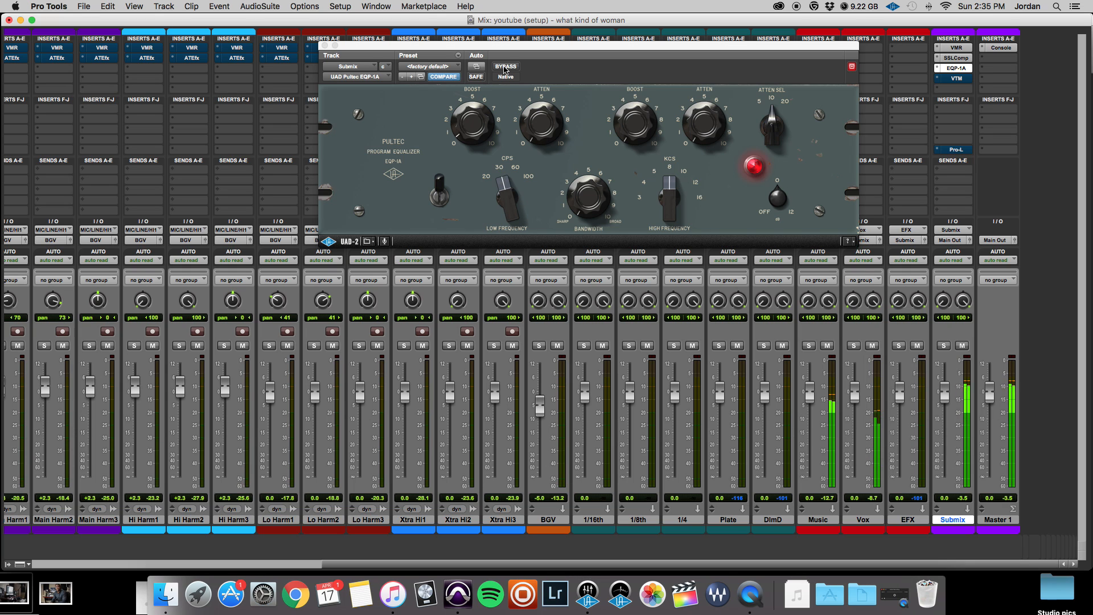
{"action": "left_click", "coordinate": [504, 68]}
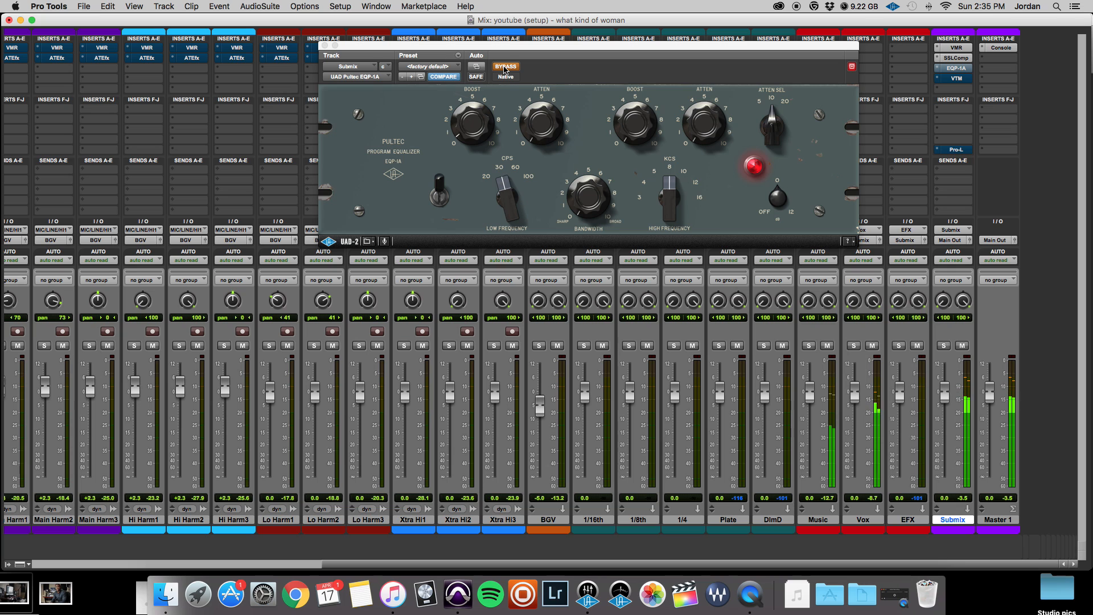
{"action": "left_click", "coordinate": [504, 68]}
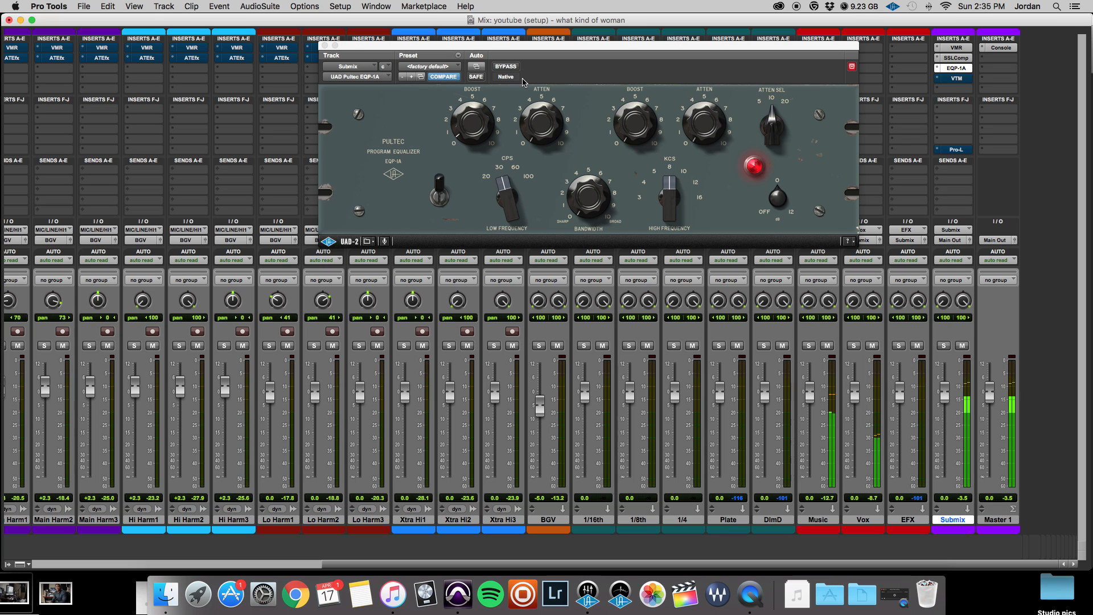
{"action": "key", "text": "space"}
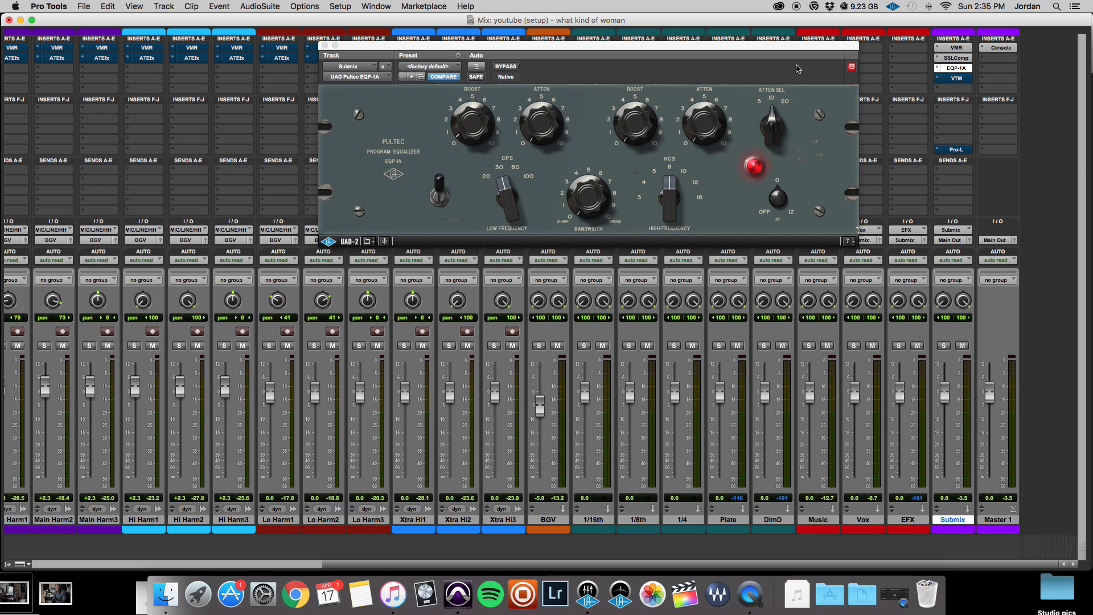
- Open the Submix track's VTM, compare it bypassed and active during playback, leave it active and close the plug-in window
{"action": "left_click", "coordinate": [950, 81]}
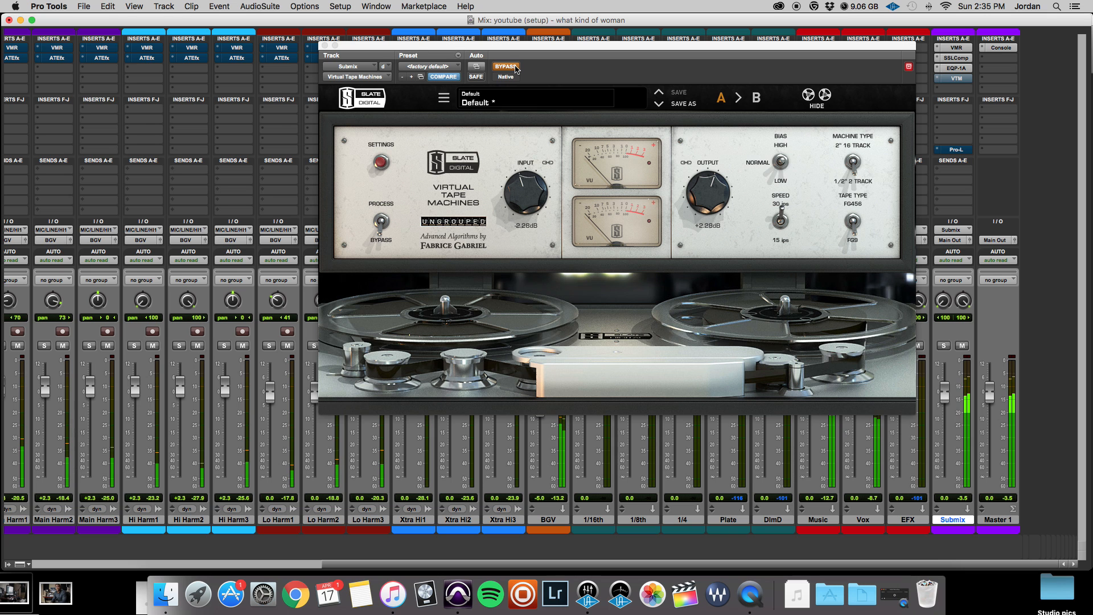
{"action": "left_click", "coordinate": [504, 66]}
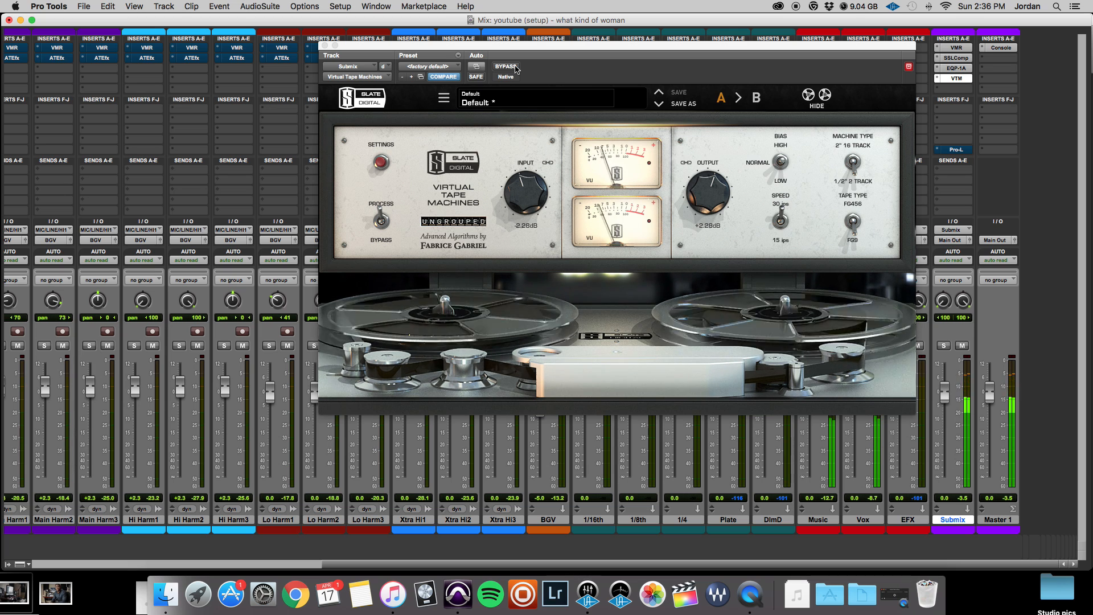
{"action": "left_click", "coordinate": [516, 66]}
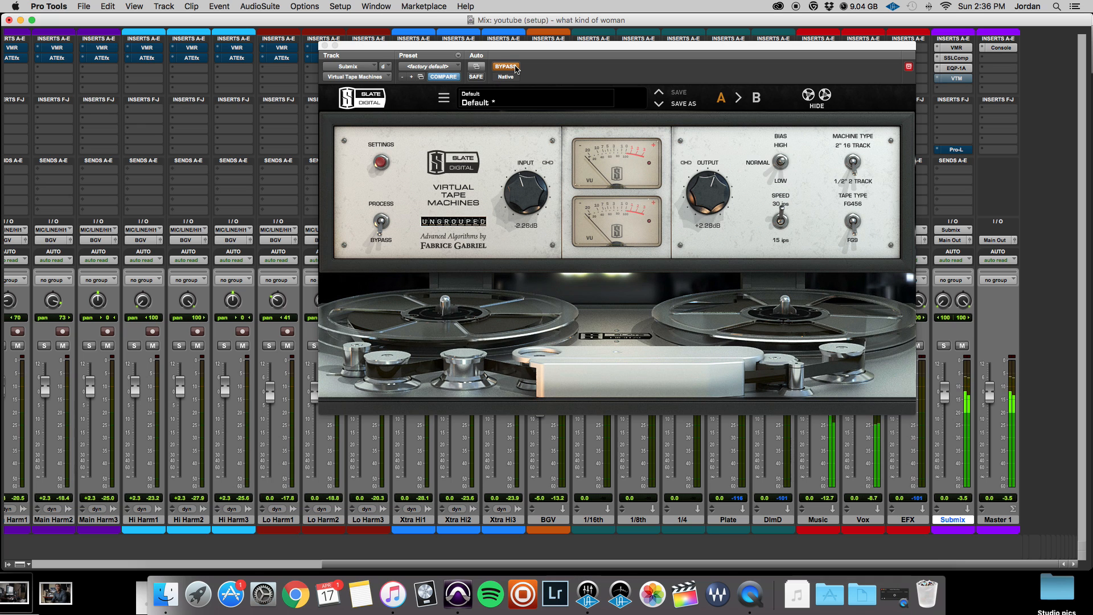
{"action": "left_click", "coordinate": [515, 67]}
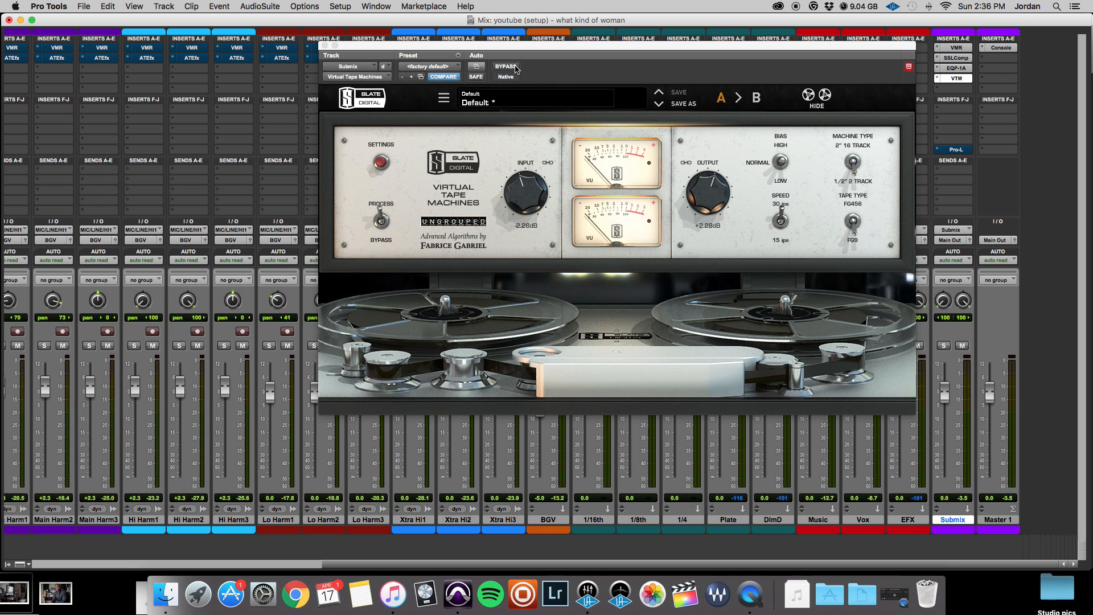
{"action": "left_click", "coordinate": [325, 44]}
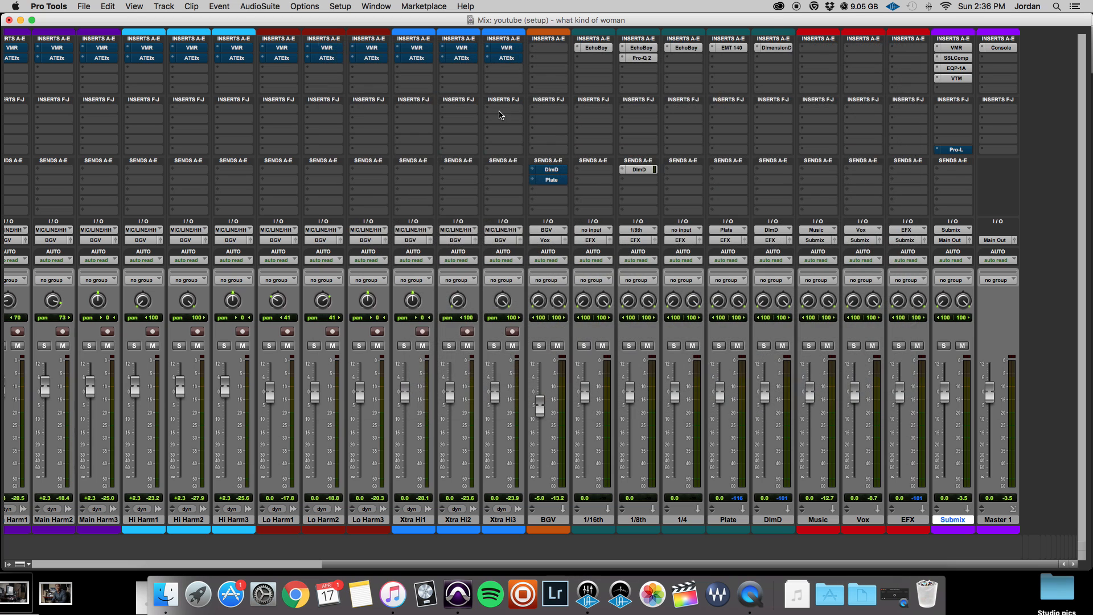
- Open the Submix track's Pro-L limiter and look across the mixer's channels
{"action": "left_click", "coordinate": [953, 151]}
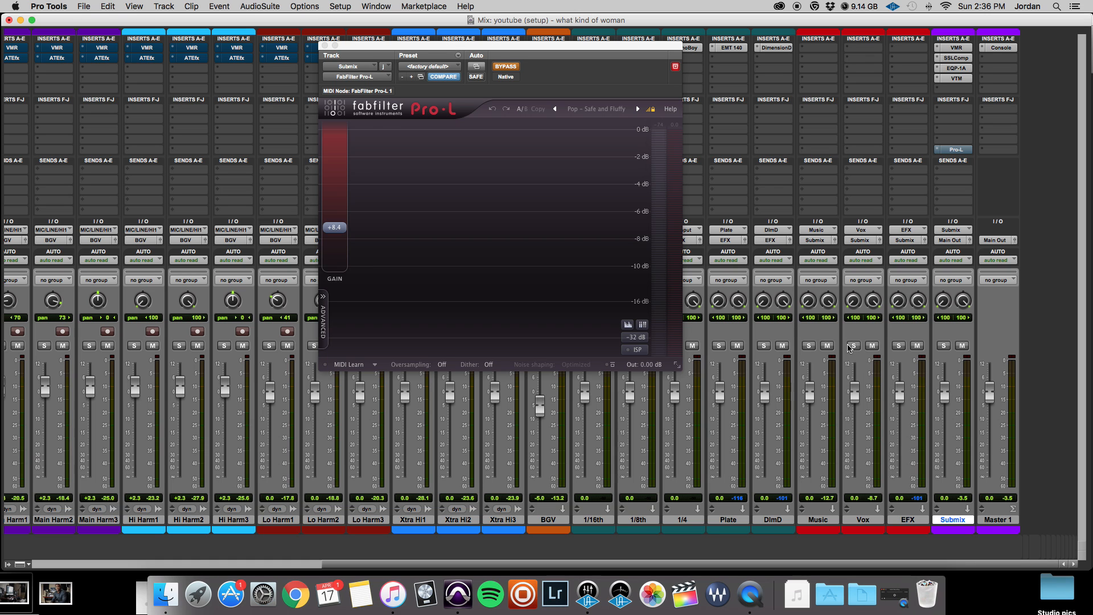
{"action": "scroll", "coordinate": [825, 338], "scroll_direction": "left", "scroll_amount": 10}
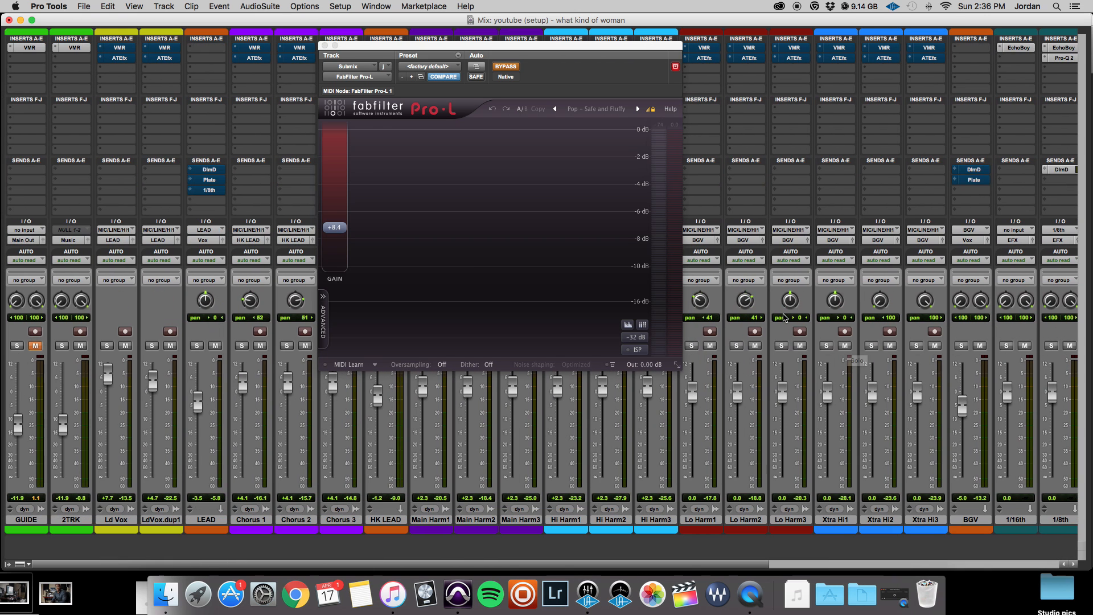
{"action": "scroll", "coordinate": [784, 317], "scroll_direction": "right", "scroll_amount": 6}
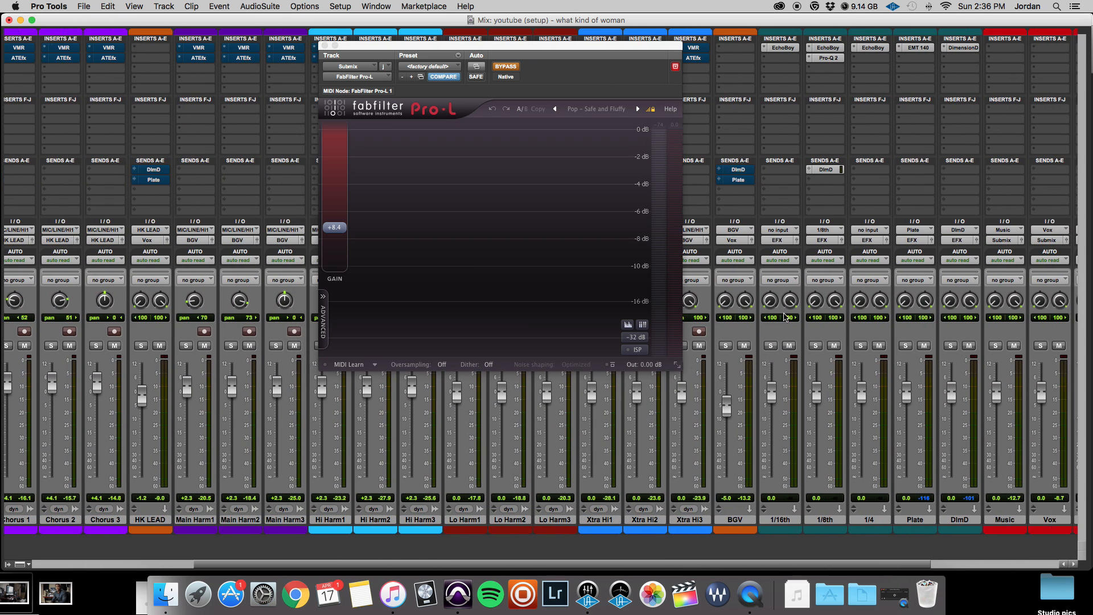